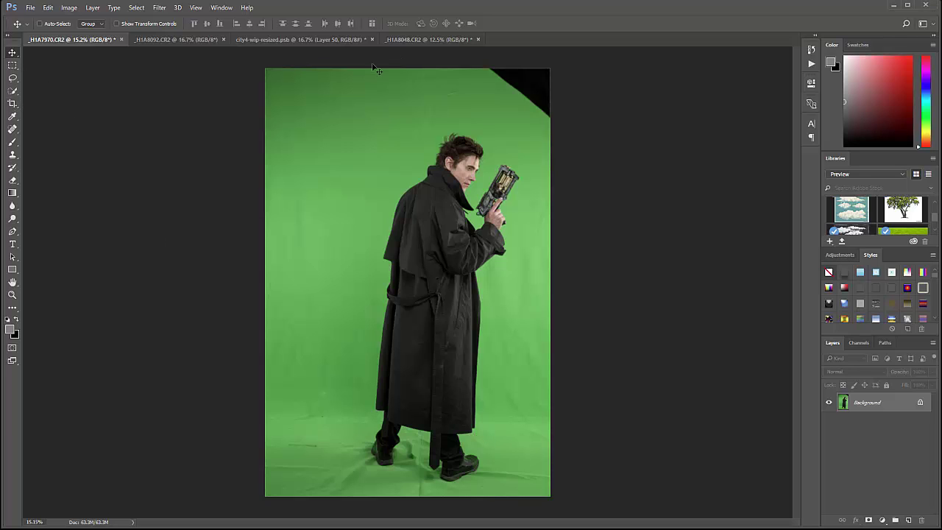
# Step: Crop the photo to remove the dark top corner and the green margins on both sides
pyautogui.click(12, 103)
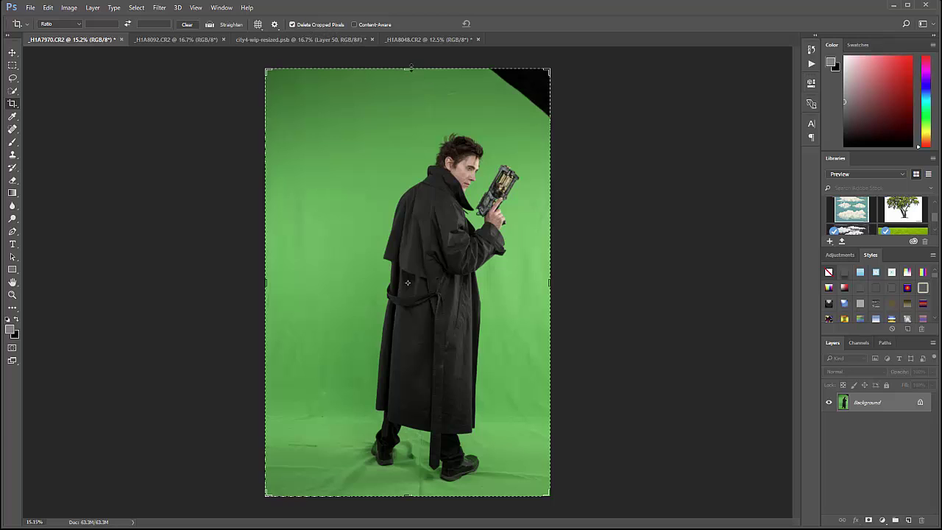
pyautogui.moveTo(411, 68); pyautogui.dragTo(409, 93)
pyautogui.moveTo(549, 282); pyautogui.dragTo(546, 282)
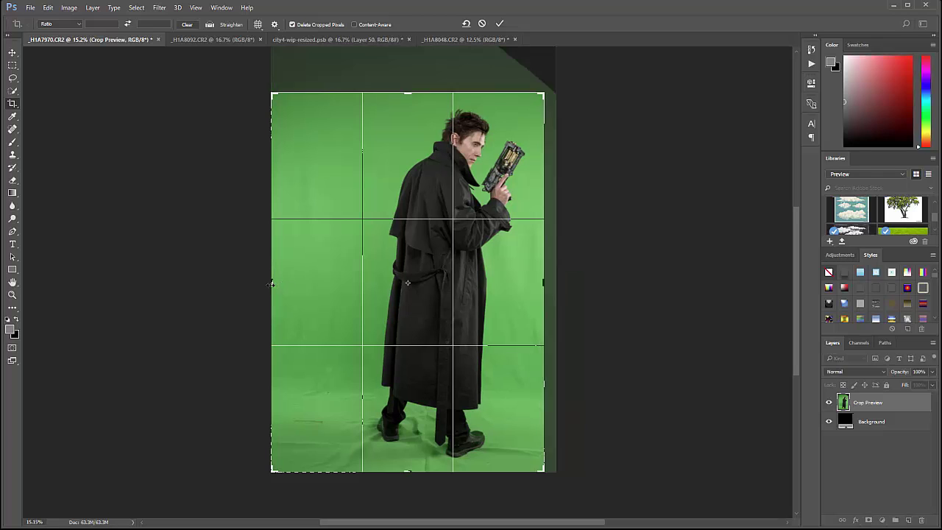
pyautogui.moveTo(272, 283); pyautogui.dragTo(293, 285)
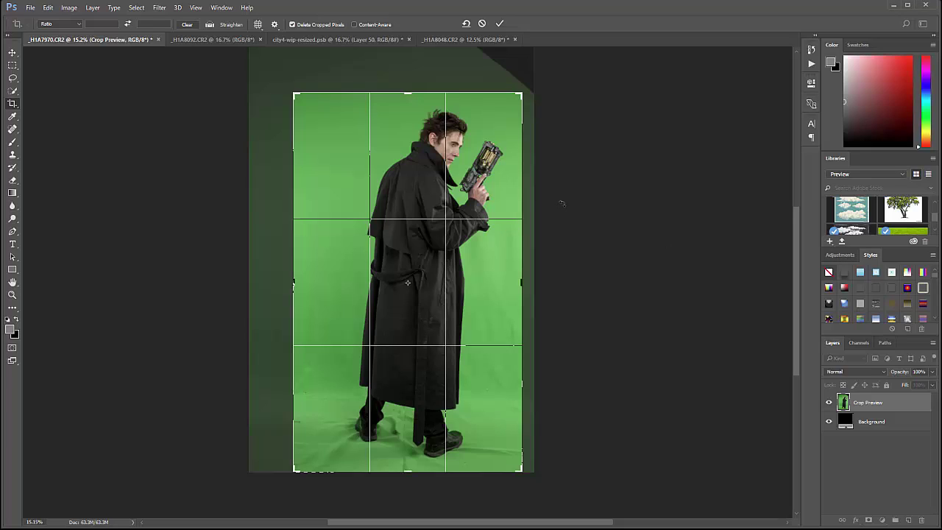
pyautogui.press('Return')
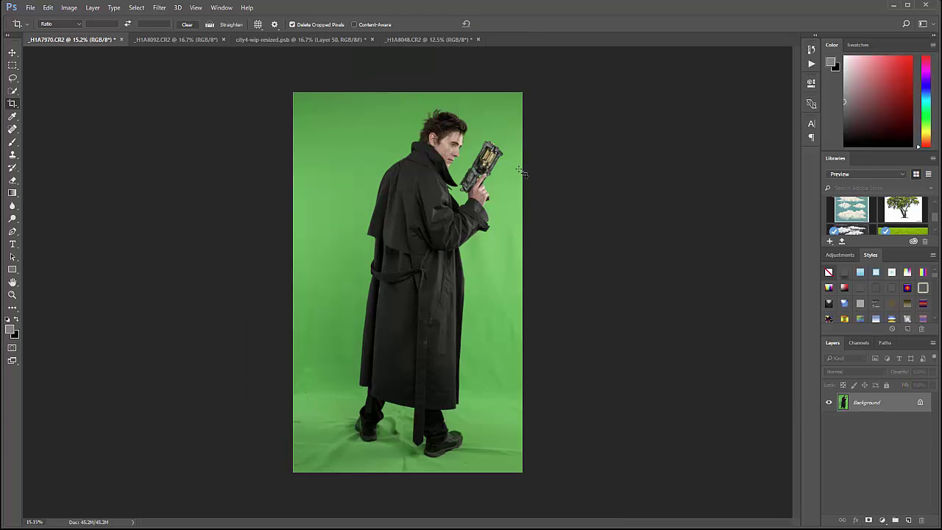
# Step: Make a Background copy layer and launch it through Filter > PhotoKey > Edit in PhotoKey 8 Pro
pyautogui.click(12, 53)
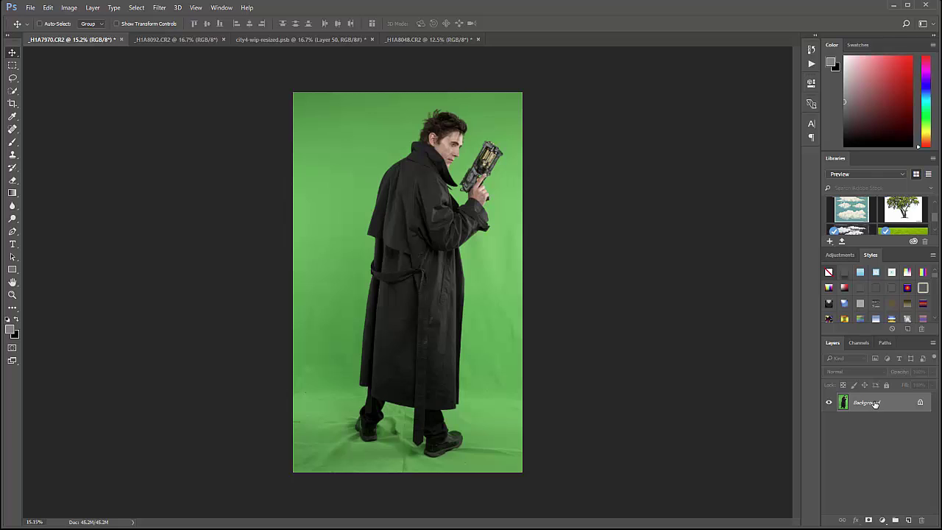
pyautogui.moveTo(875, 405); pyautogui.dragTo(908, 519)
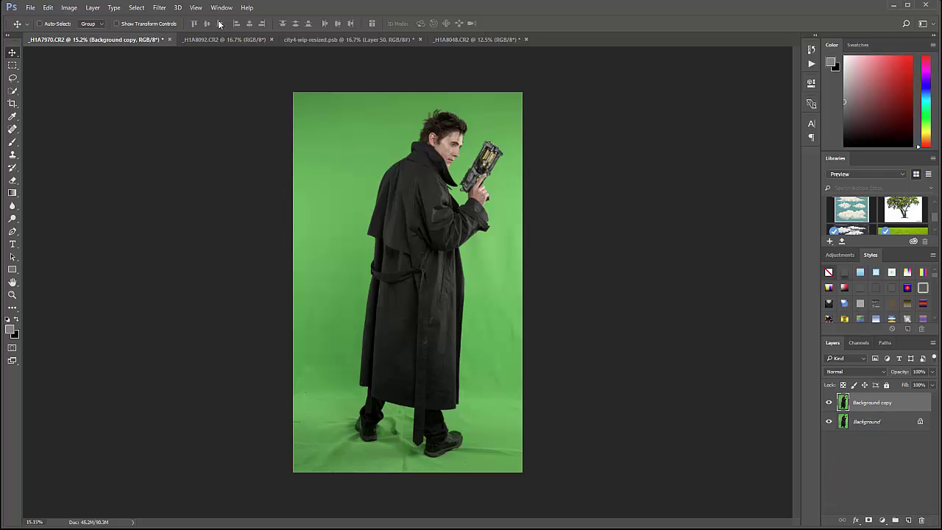
pyautogui.click(173, 9)
pyautogui.moveTo(159, 9)
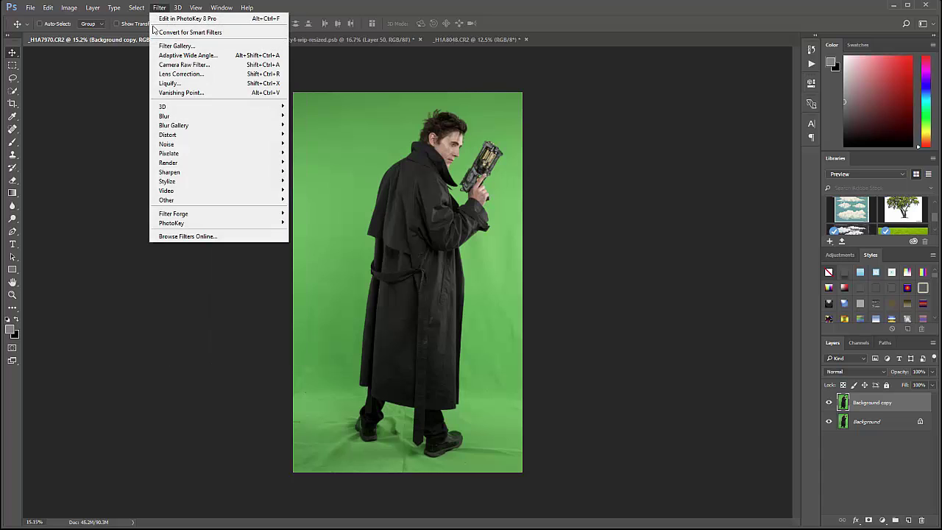
pyautogui.moveTo(218, 223)
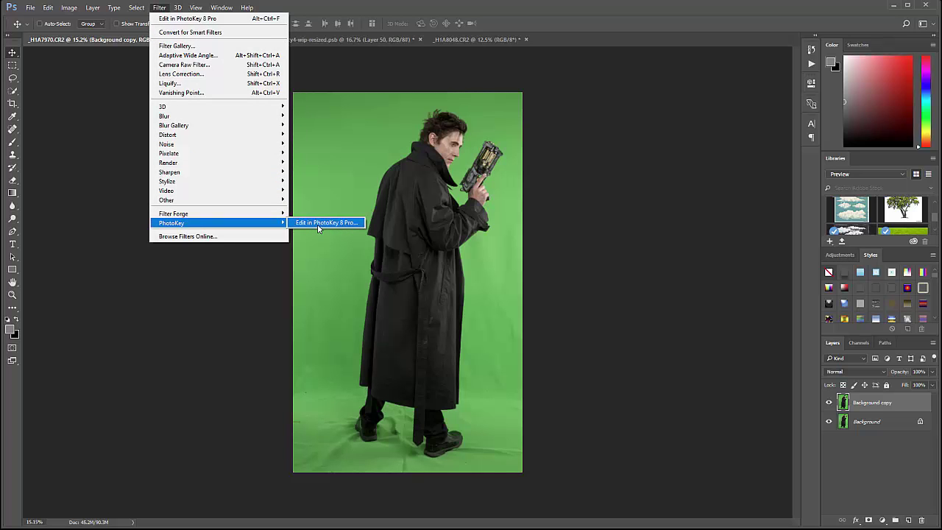
pyautogui.click(317, 223)
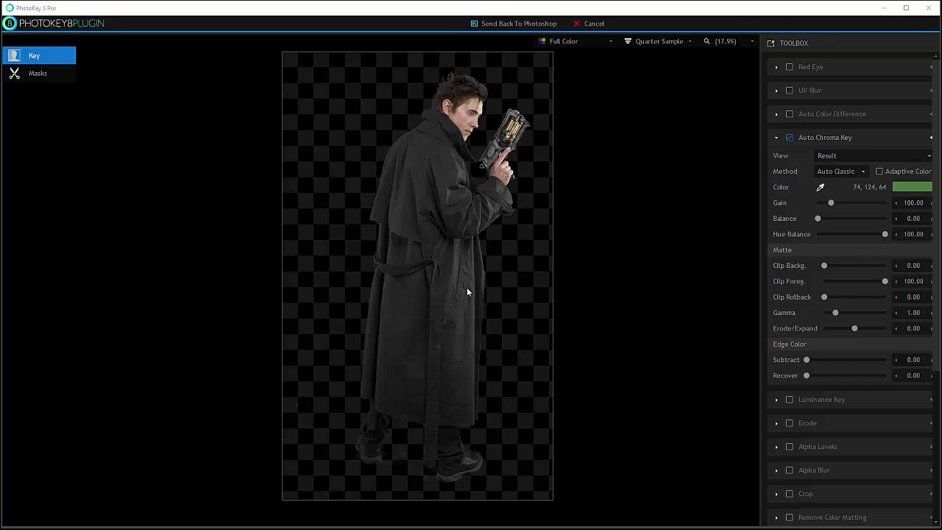
# Step: Switch the Auto Chroma Key method from Auto Classic to Auto Mid
pyautogui.click(869, 174)
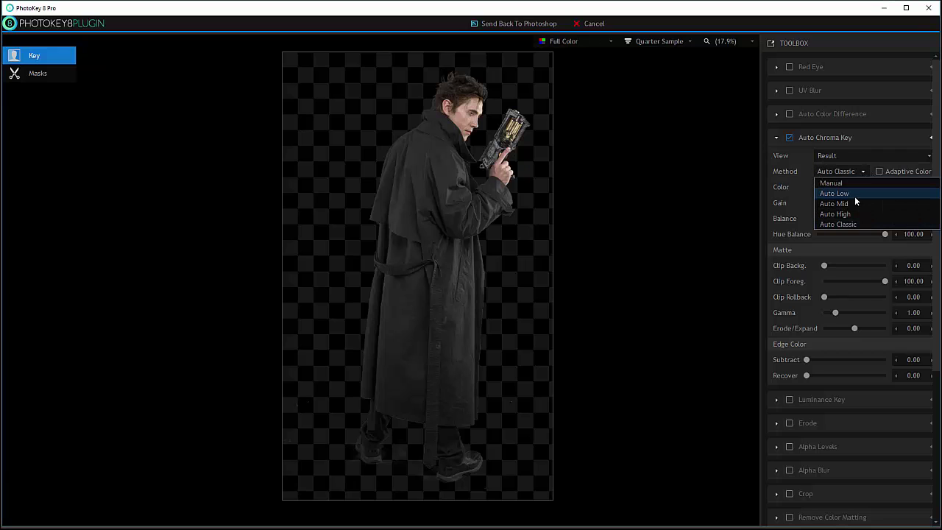
pyautogui.click(852, 200)
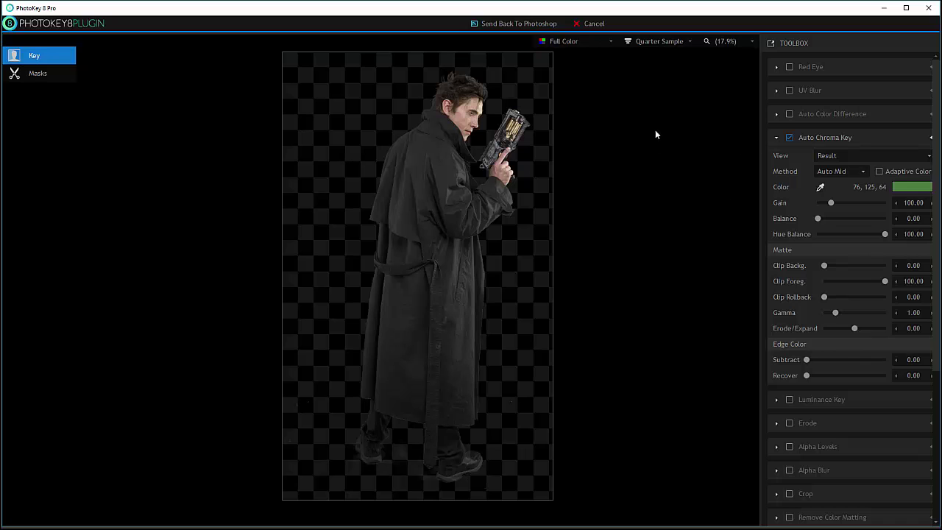
# Step: Set the Auto Chroma Key View to Status to reveal partly keyed areas
pyautogui.click(851, 154)
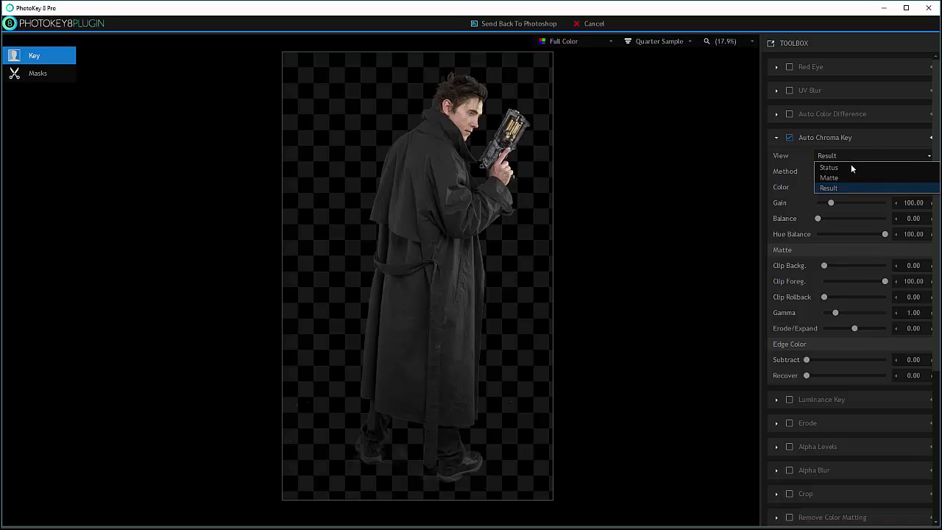
pyautogui.click(850, 166)
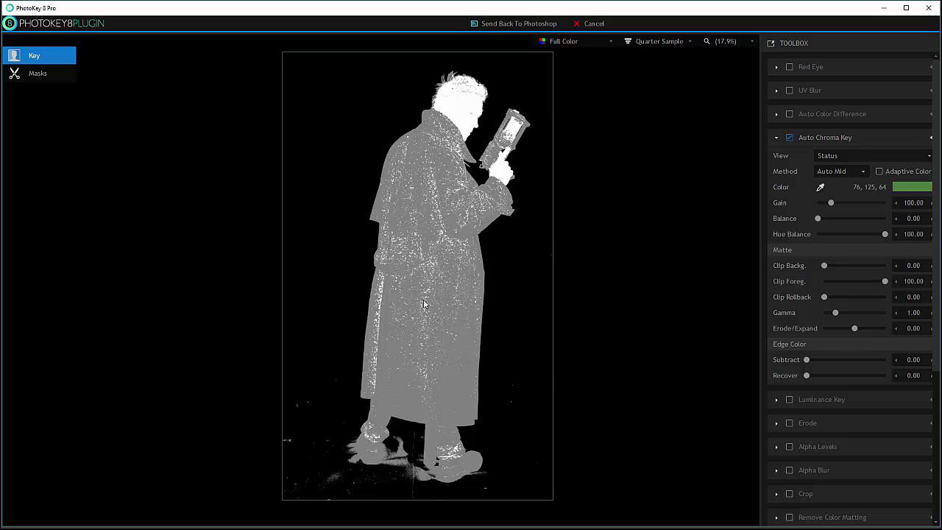
pyautogui.click(874, 155)
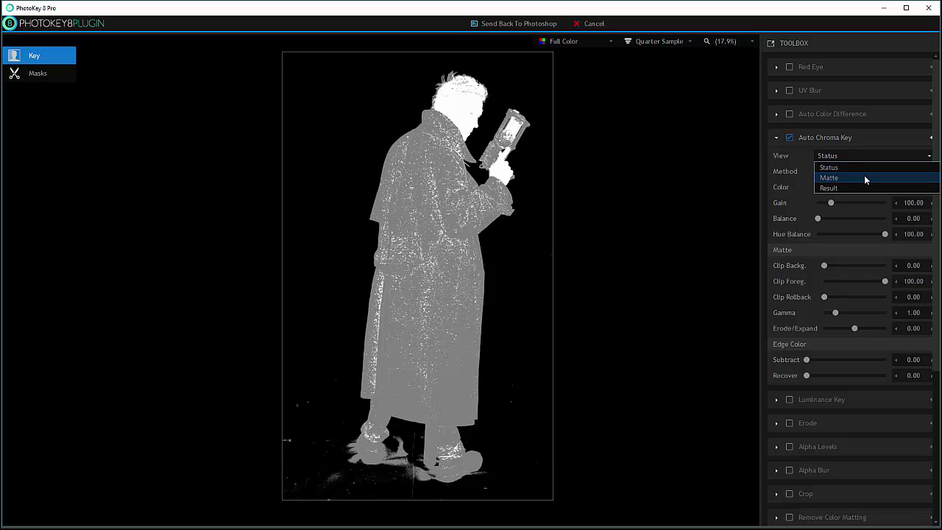
# Step: Switch the view to Matte and lower Clip Foreg. to 0.00 to expose the floor shadows
pyautogui.click(864, 177)
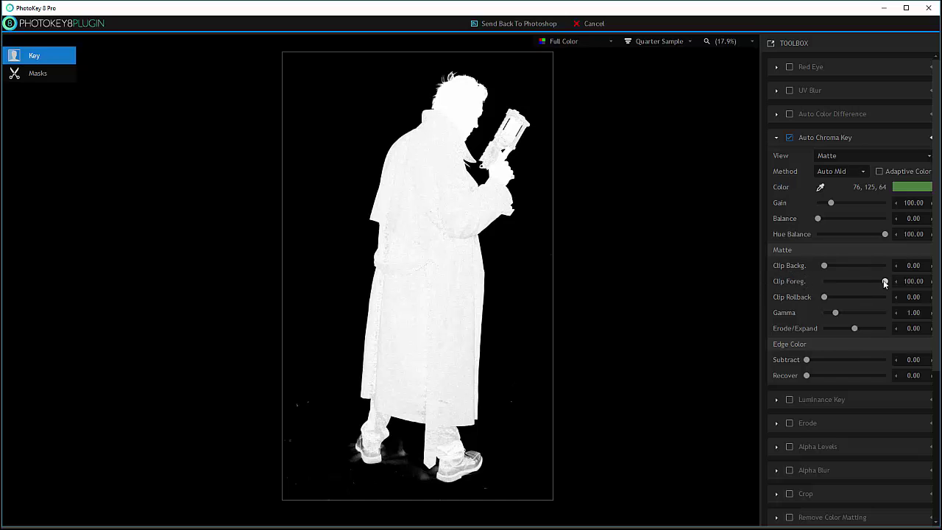
pyautogui.moveTo(886, 284); pyautogui.dragTo(793, 282)
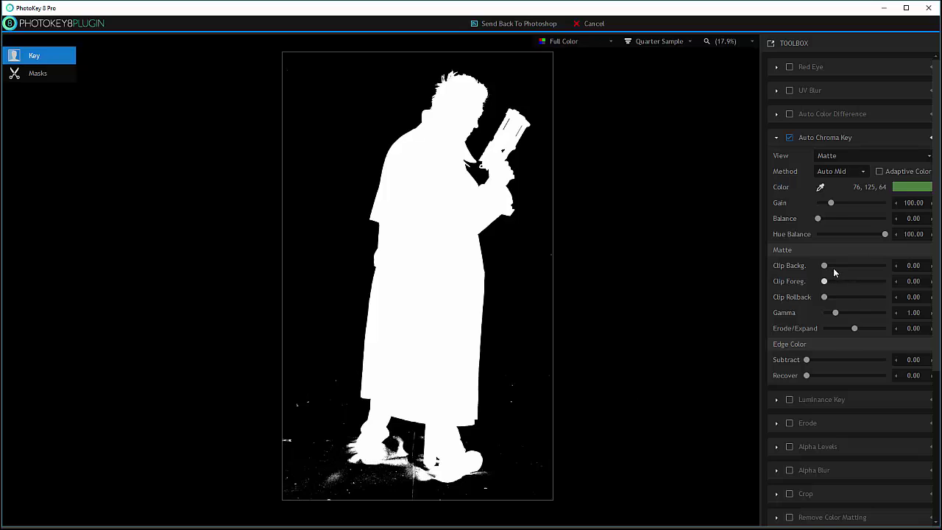
# Step: Raise Clip Backg. to 44.19 and Clip Foreg. to 62.79 for a solid white figure on black
pyautogui.moveTo(824, 265); pyautogui.dragTo(855, 267)
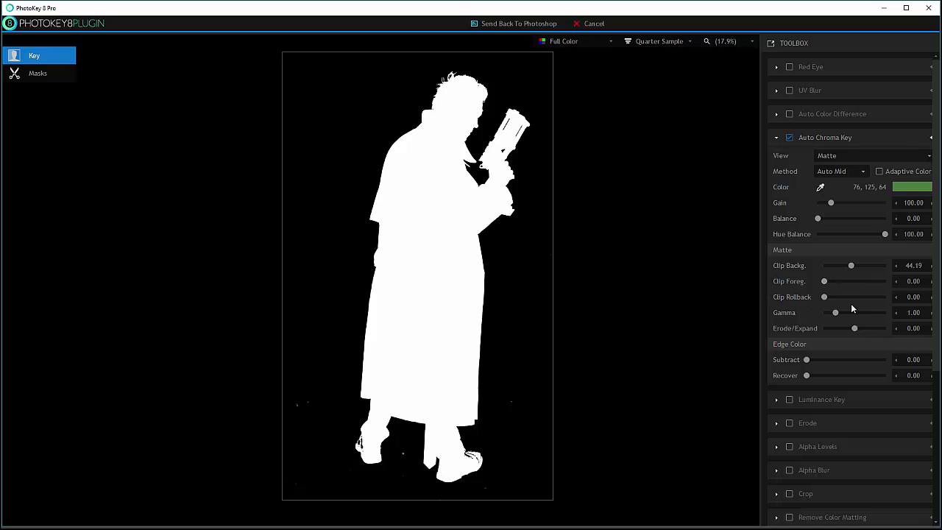
pyautogui.moveTo(823, 281); pyautogui.dragTo(861, 281)
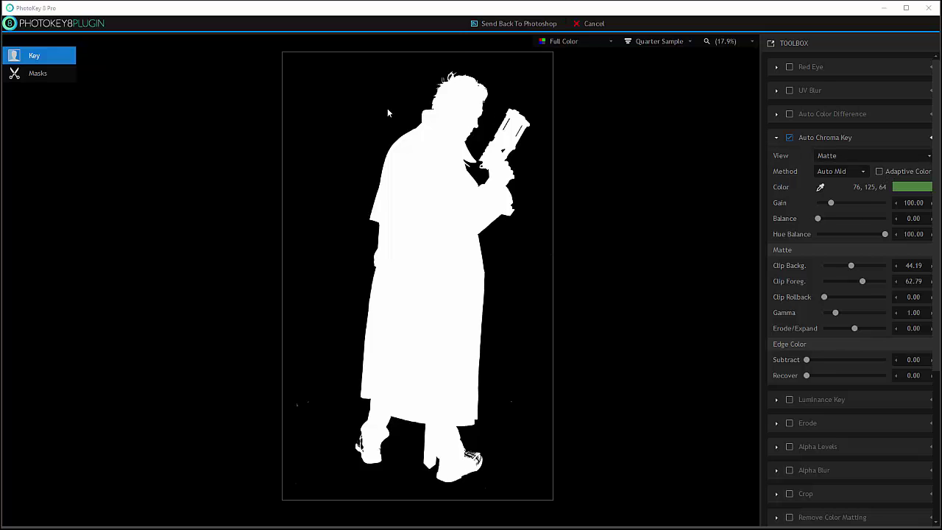
# Step: Send the silhouette matte back to the Background copy layer and show the History panel
pyautogui.click(505, 23)
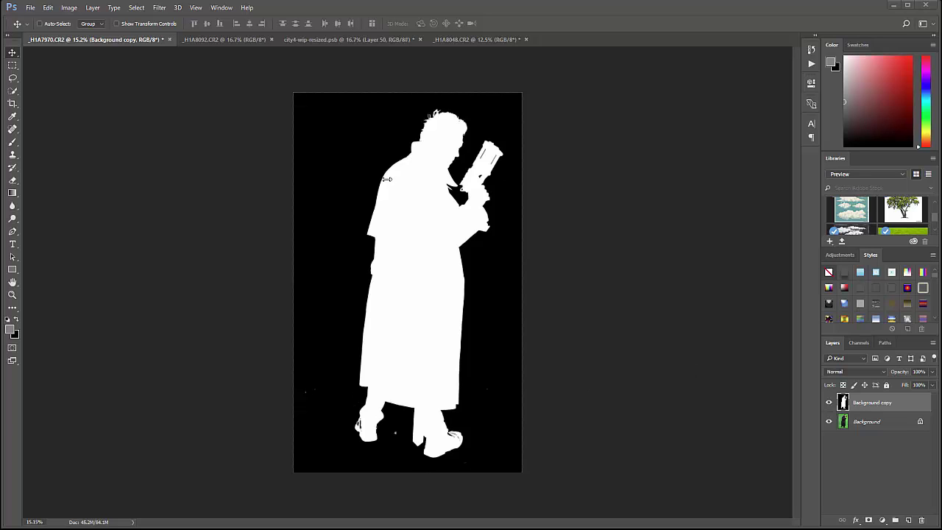
pyautogui.click(811, 49)
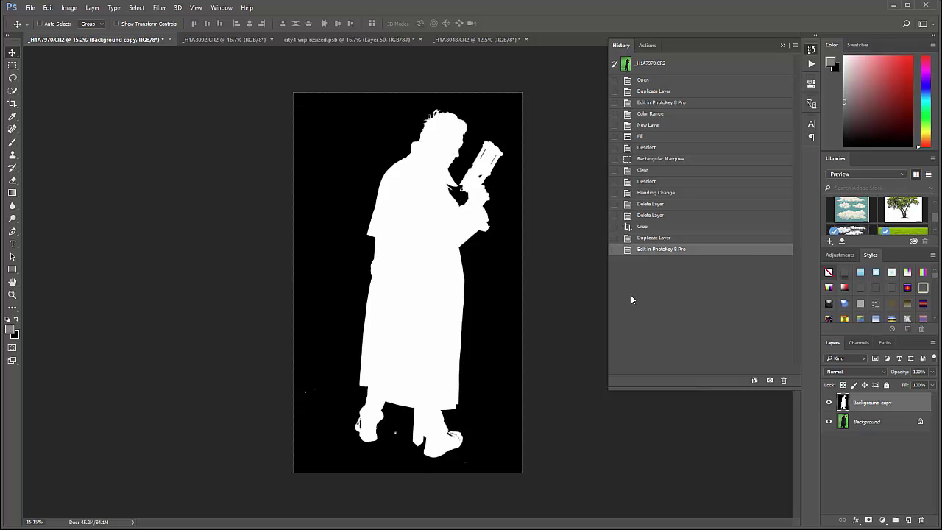
# Step: Revert to the state before the PhotoKey edit and relaunch Edit in PhotoKey 8 Pro
pyautogui.click(671, 240)
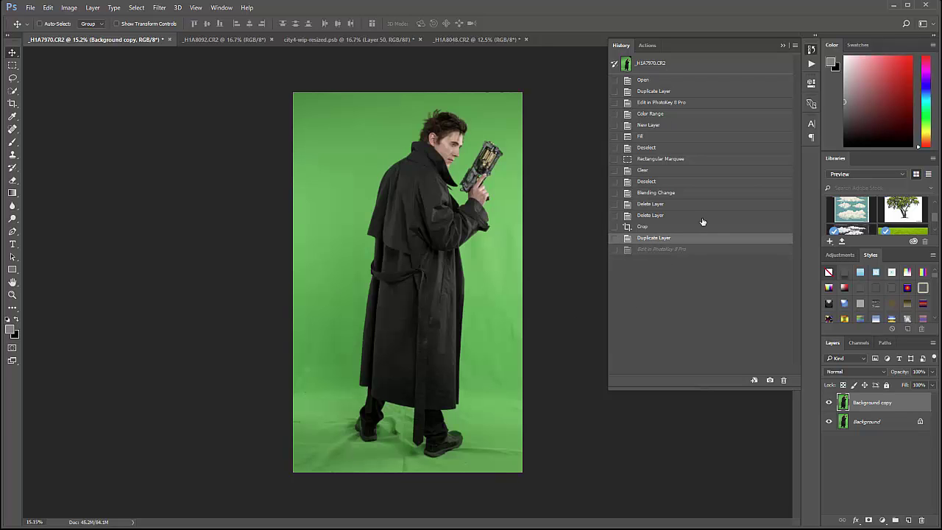
pyautogui.click(810, 50)
pyautogui.click(159, 8)
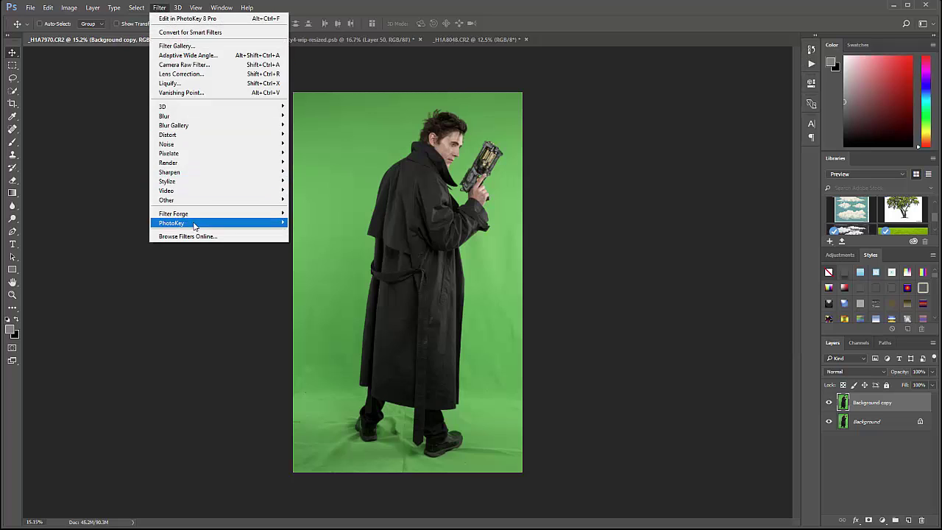
pyautogui.moveTo(195, 224)
pyautogui.click(301, 224)
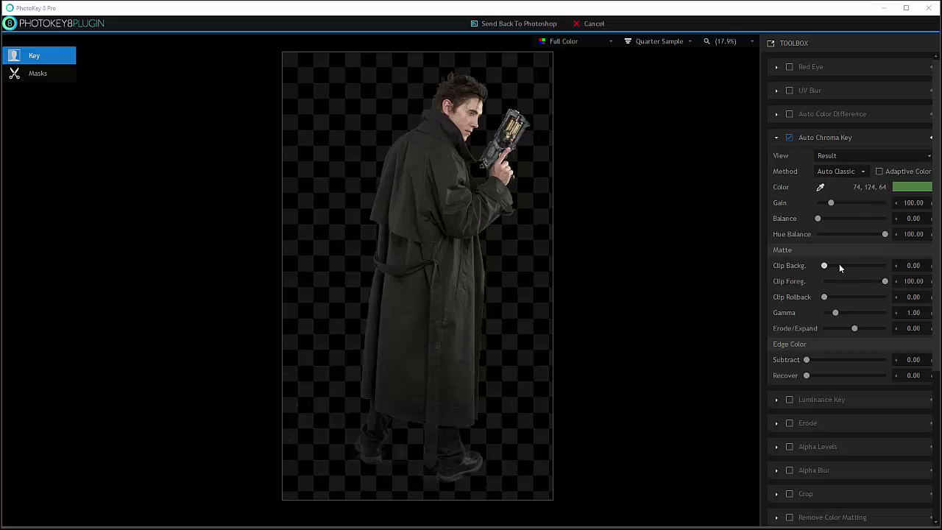
# Step: Key with Auto Mid, Clip Backg. 24.81 and Clip Foreg. 34.88, previewing the Result view
pyautogui.moveTo(824, 266); pyautogui.dragTo(858, 281)
pyautogui.click(845, 152)
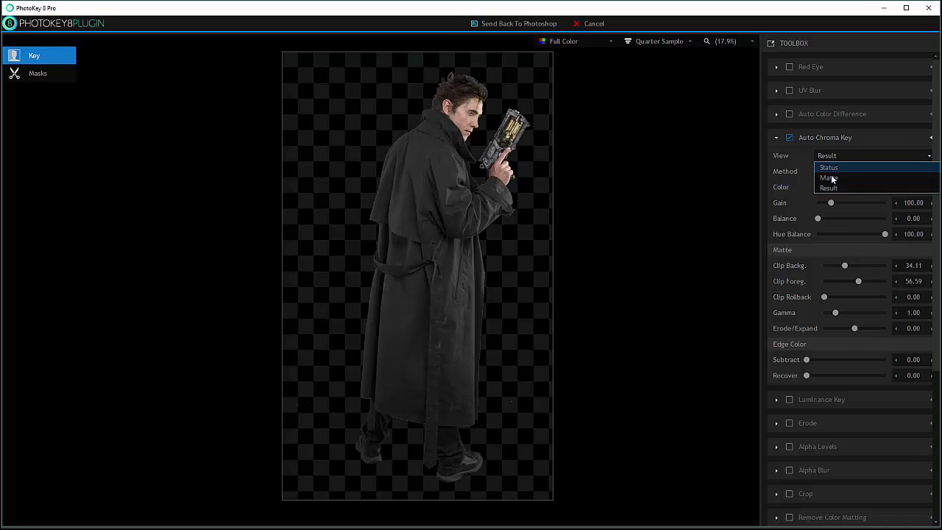
pyautogui.click(852, 166)
pyautogui.click(859, 170)
pyautogui.click(842, 208)
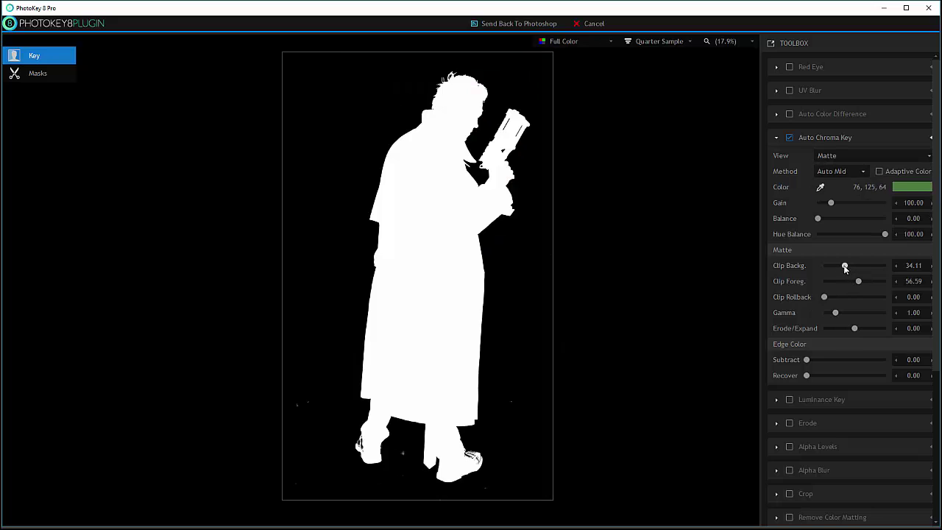
pyautogui.moveTo(845, 265)
pyautogui.mouseDown()
pyautogui.moveTo(828, 265)
pyautogui.moveTo(847, 283)
pyautogui.mouseUp()
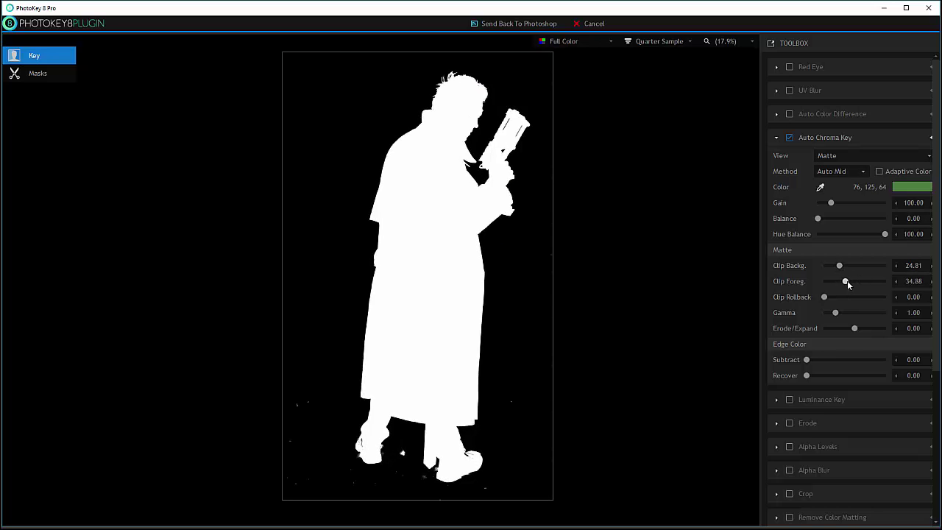
pyautogui.click(858, 155)
pyautogui.click(832, 187)
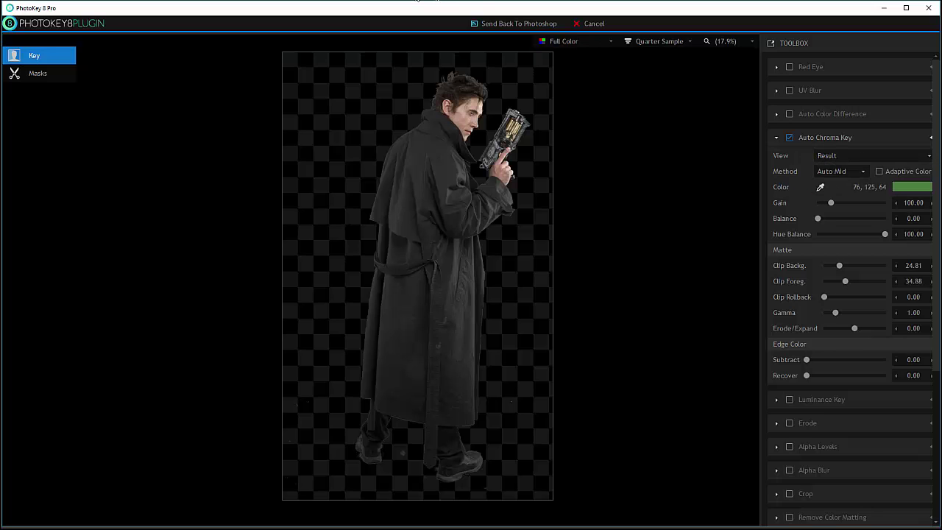
# Step: Send the keyed man back to Photoshop and hide the Background layer to check the cutout
pyautogui.click(522, 23)
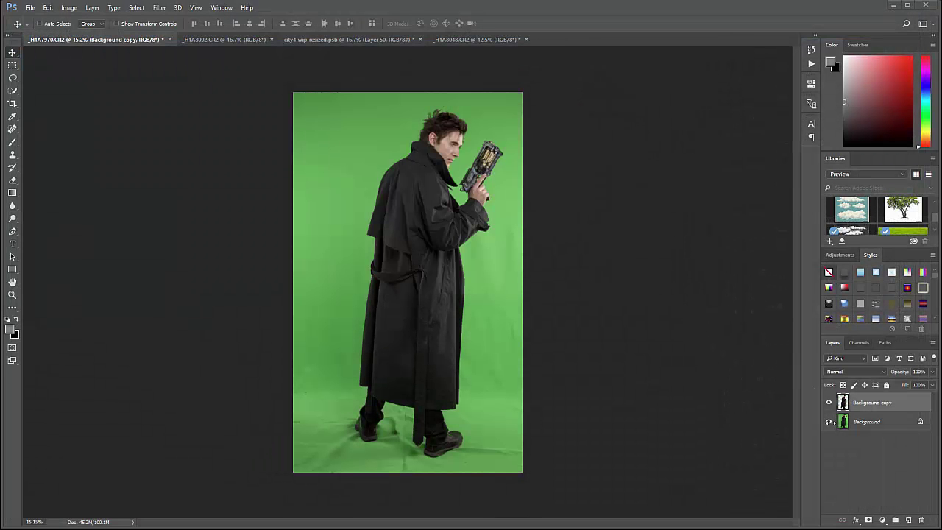
pyautogui.click(829, 421)
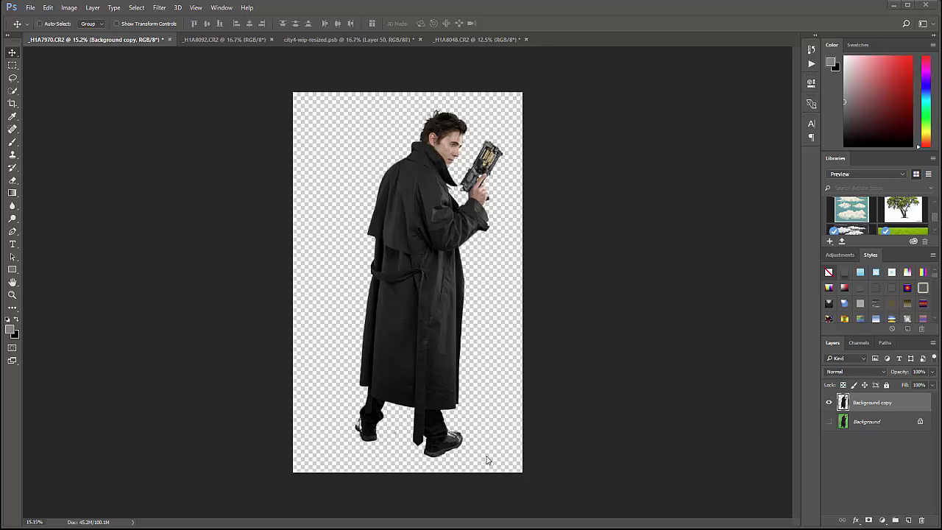
# Step: Make a second Background copy, hide the first keyed copy, and open the new copy in PhotoKey 8 Pro
pyautogui.click(829, 421)
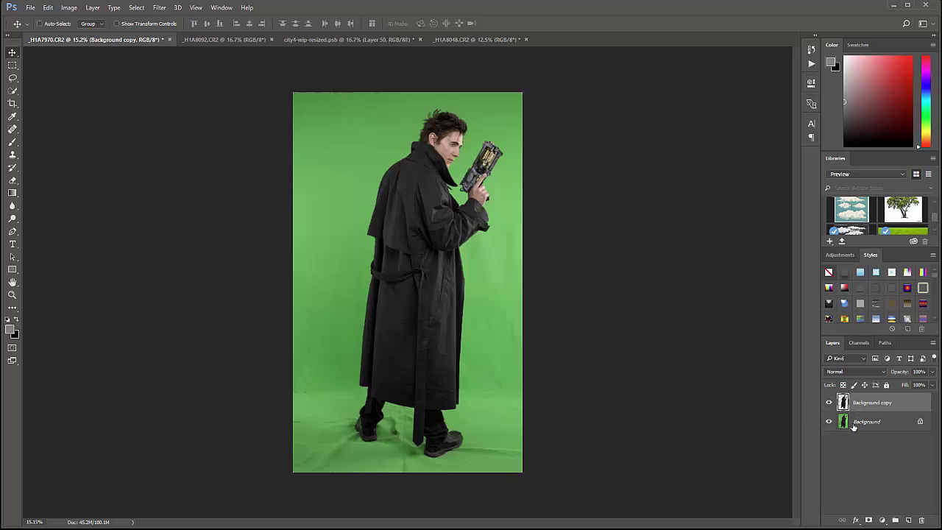
pyautogui.moveTo(867, 421); pyautogui.dragTo(908, 519)
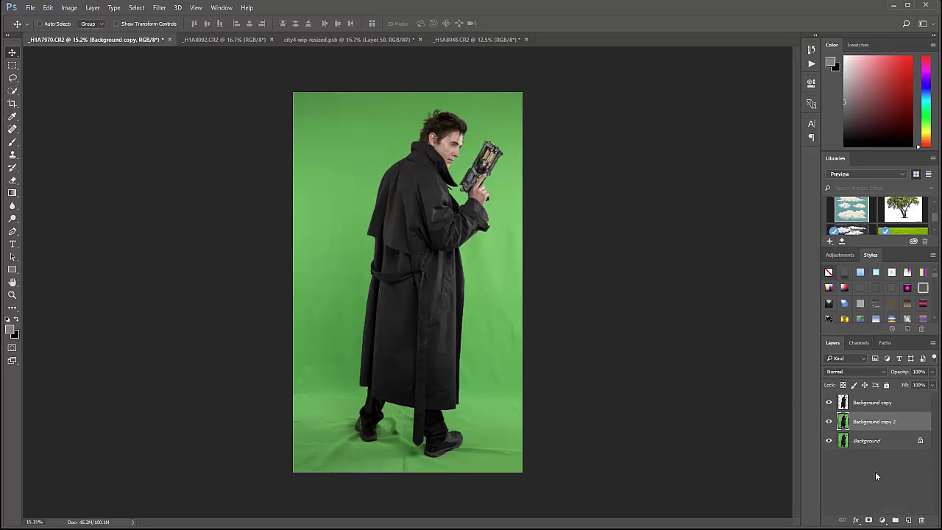
pyautogui.click(828, 402)
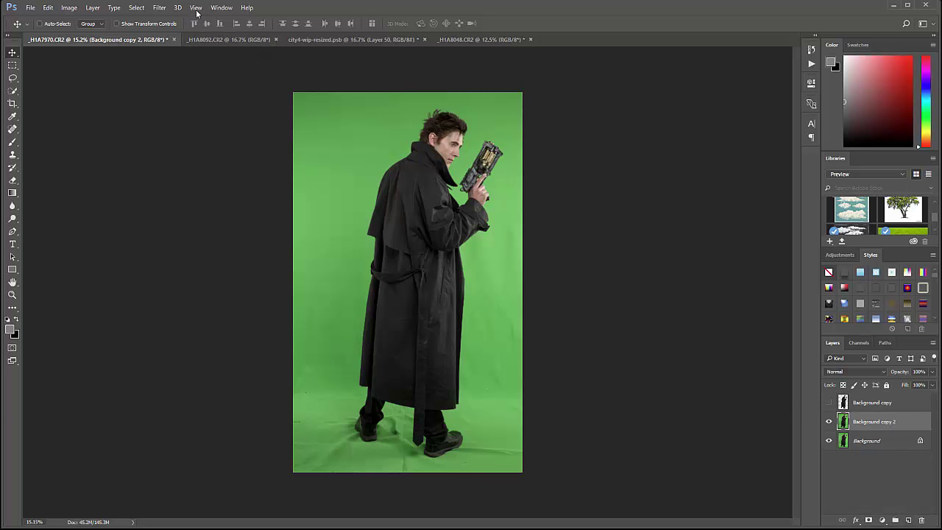
pyautogui.click(159, 7)
pyautogui.moveTo(229, 227)
pyautogui.click(323, 222)
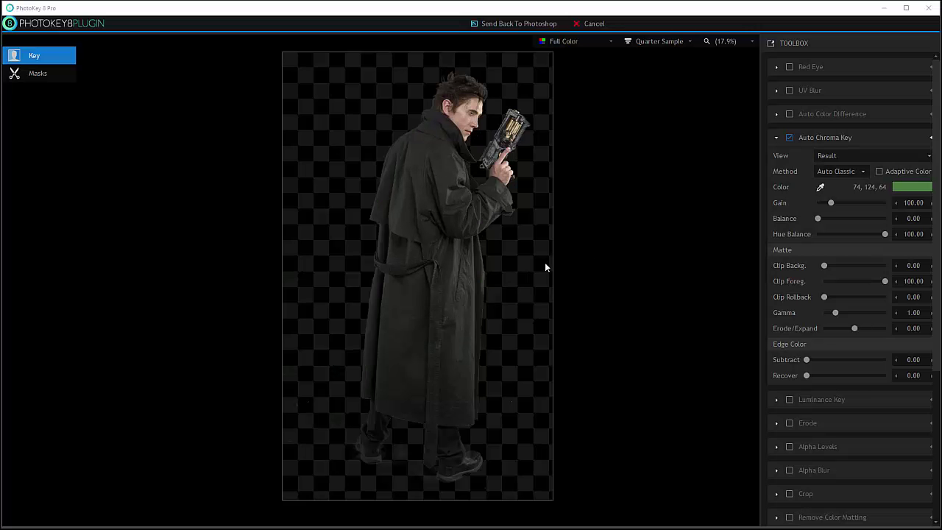
# Step: In Matte view, keep Clip Backg. at 0.00, set Clip Foreg. to 37.98, lower Gain, and raise Gamma to 1.62
pyautogui.click(837, 155)
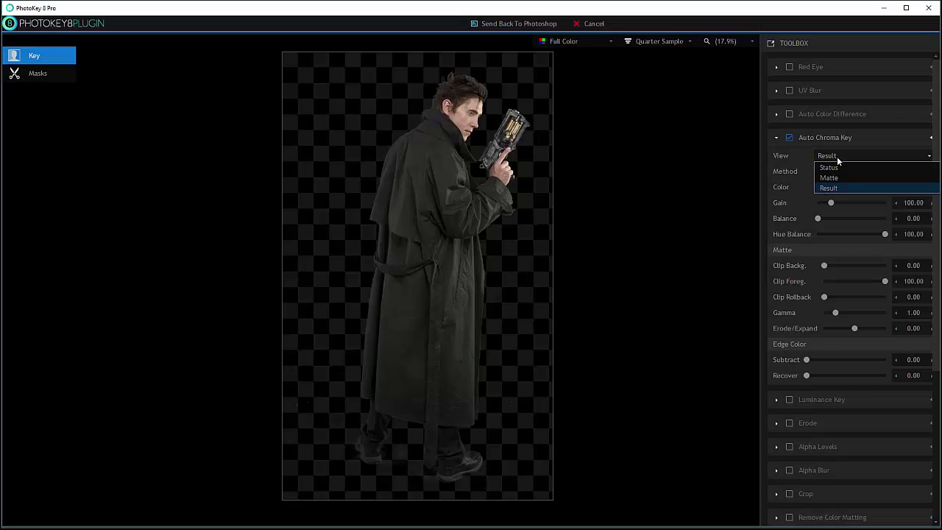
pyautogui.click(829, 178)
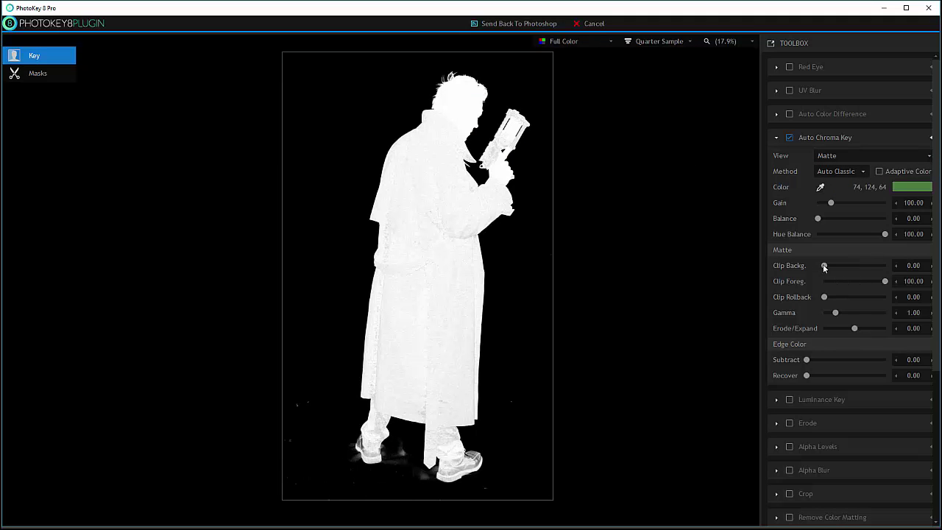
pyautogui.moveTo(825, 265); pyautogui.dragTo(793, 262)
pyautogui.moveTo(883, 284); pyautogui.dragTo(846, 283)
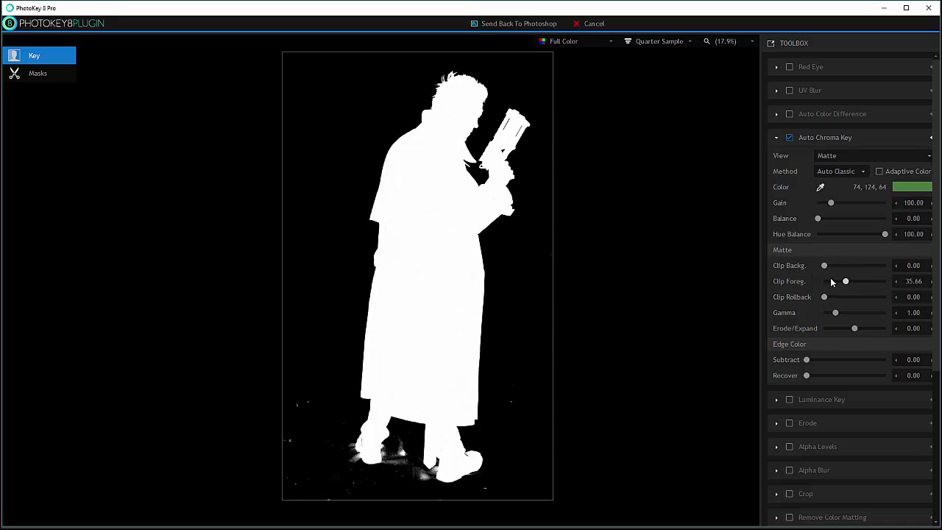
pyautogui.moveTo(832, 204); pyautogui.dragTo(829, 204)
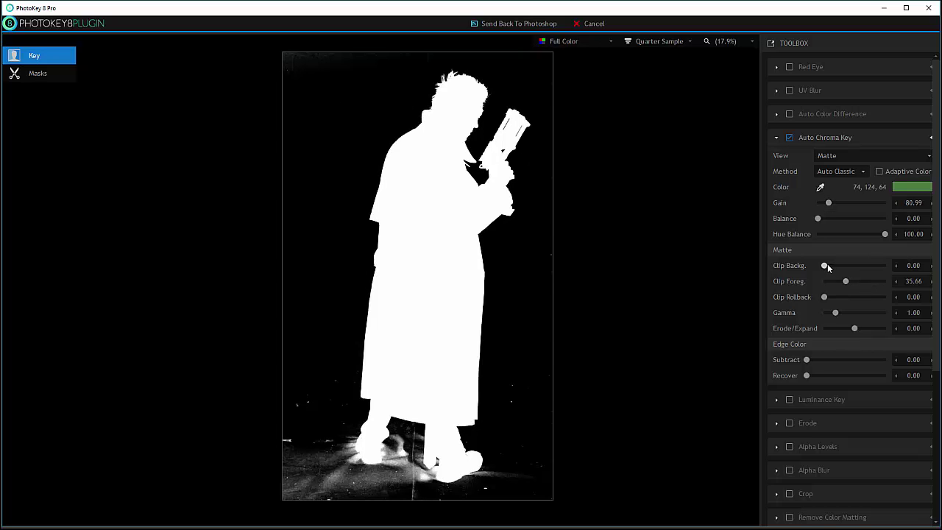
pyautogui.moveTo(827, 263); pyautogui.dragTo(848, 281)
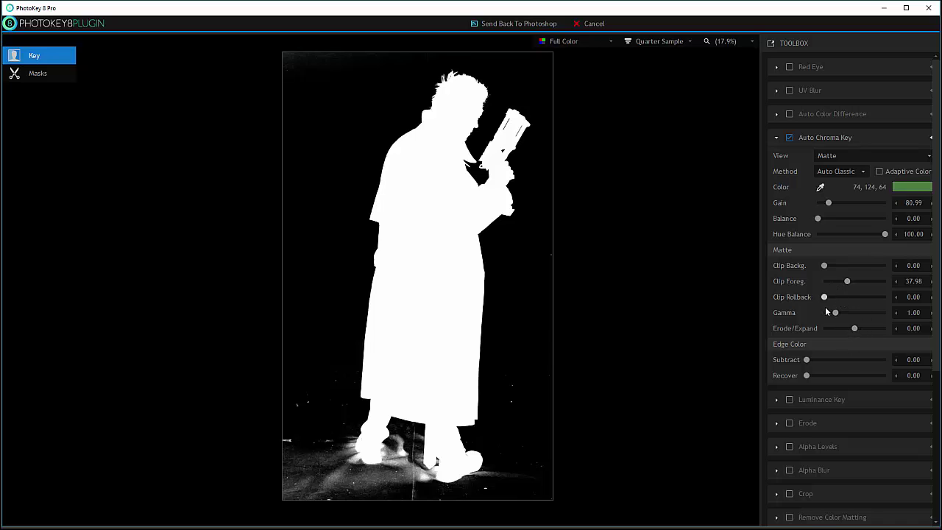
pyautogui.moveTo(835, 315); pyautogui.dragTo(843, 313)
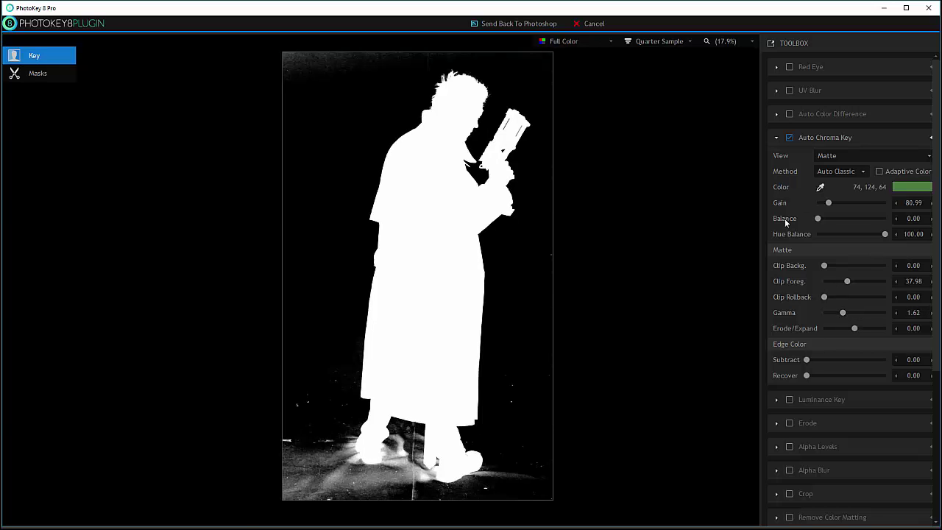
# Step: Compare Status and Matte views, tweak Clip Foreg. to keep the grey floor shadows, and send the matte back
pyautogui.click(859, 156)
pyautogui.click(847, 167)
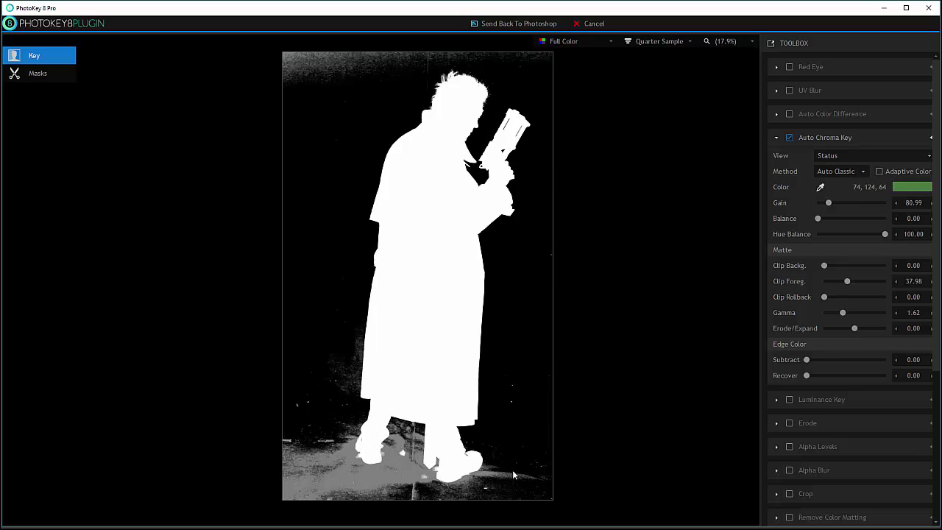
pyautogui.click(857, 156)
pyautogui.click(844, 178)
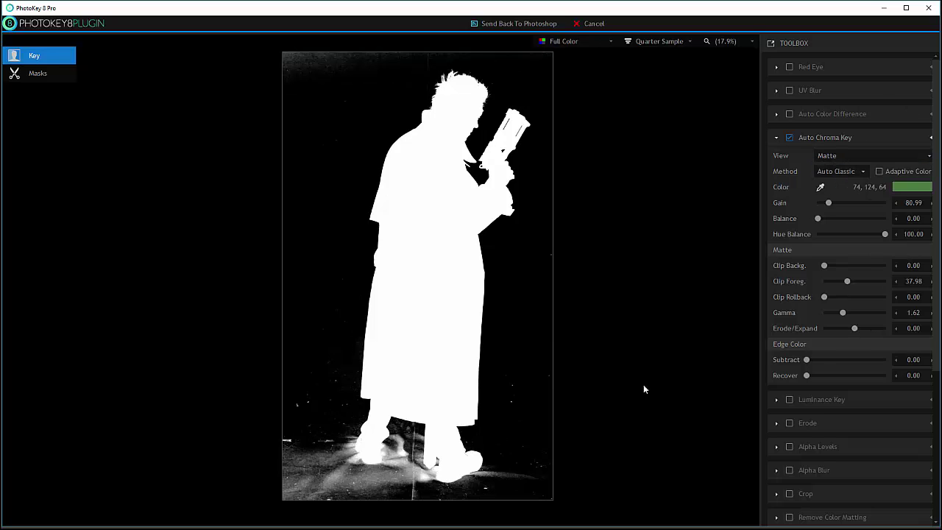
pyautogui.click(860, 153)
pyautogui.click(830, 167)
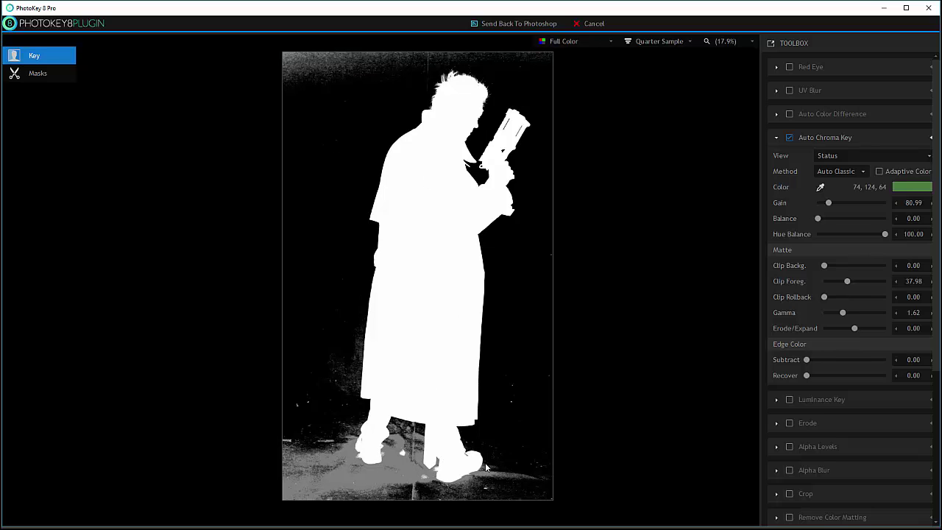
pyautogui.moveTo(849, 283); pyautogui.dragTo(838, 314)
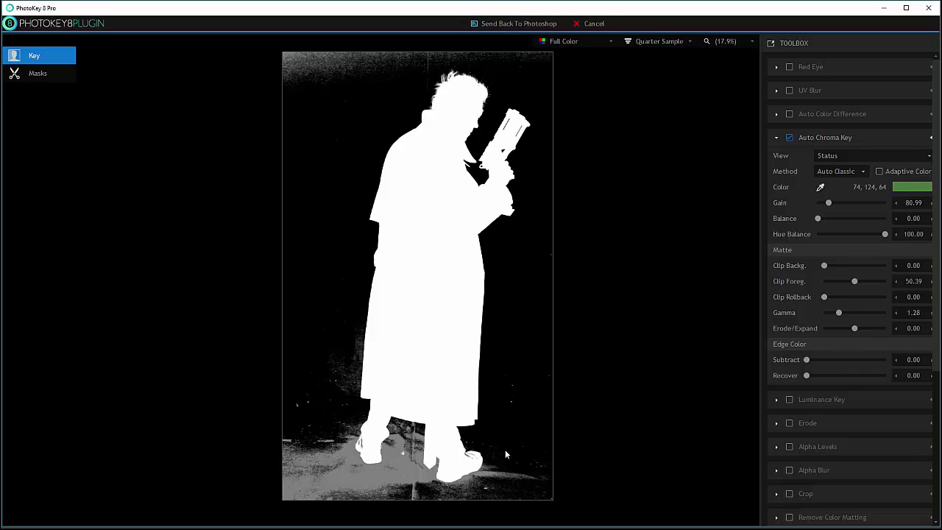
pyautogui.click(500, 25)
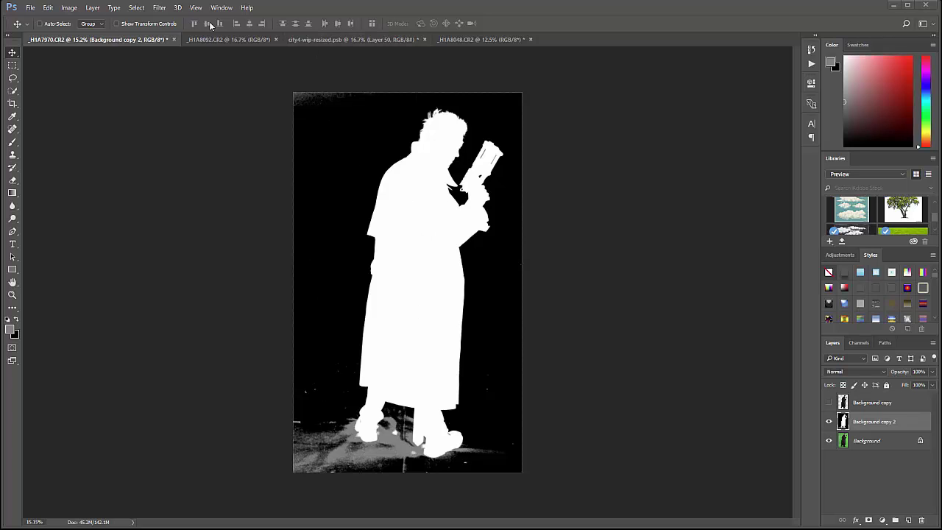
# Step: Use Select > Color Range at Fuzziness 47 to select the grey floor shadows
pyautogui.click(136, 7)
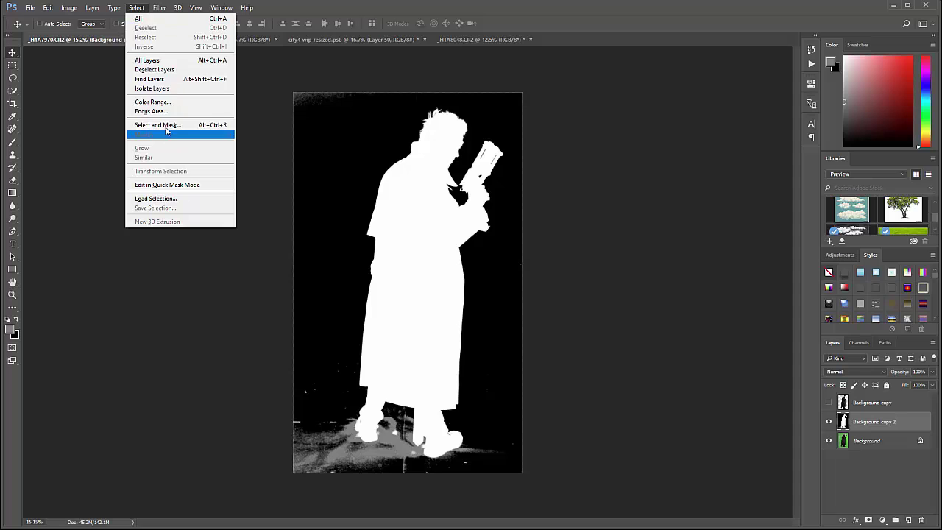
pyautogui.click(169, 101)
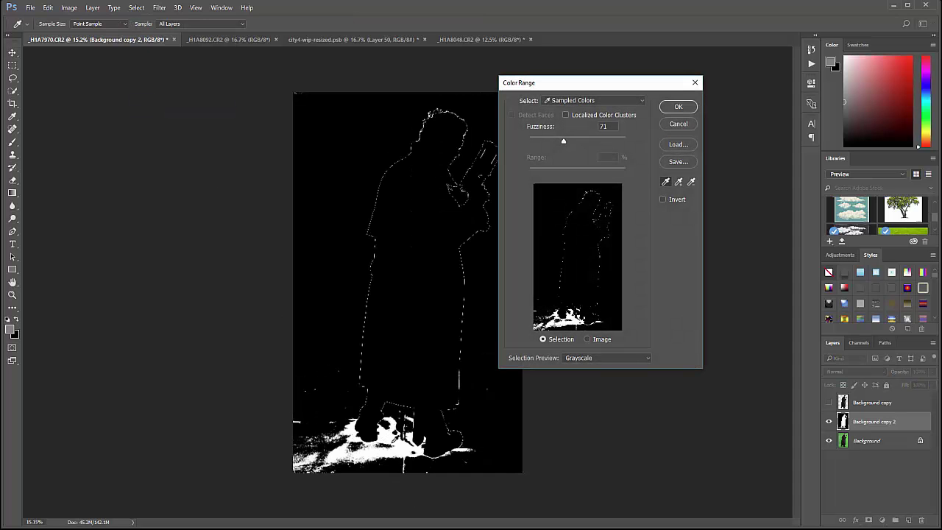
pyautogui.moveTo(561, 143); pyautogui.dragTo(554, 141)
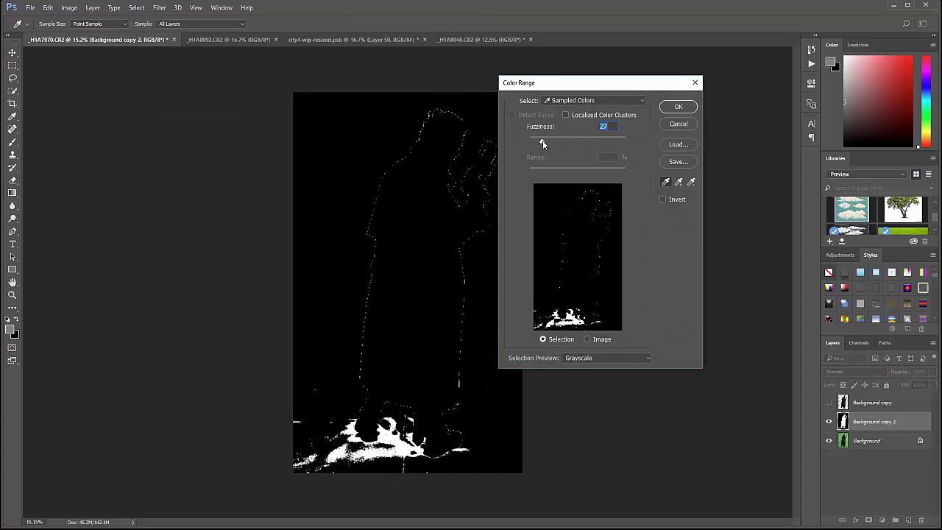
pyautogui.moveTo(544, 142)
pyautogui.mouseDown()
pyautogui.moveTo(555, 140)
pyautogui.moveTo(524, 140)
pyautogui.moveTo(553, 142)
pyautogui.mouseUp()
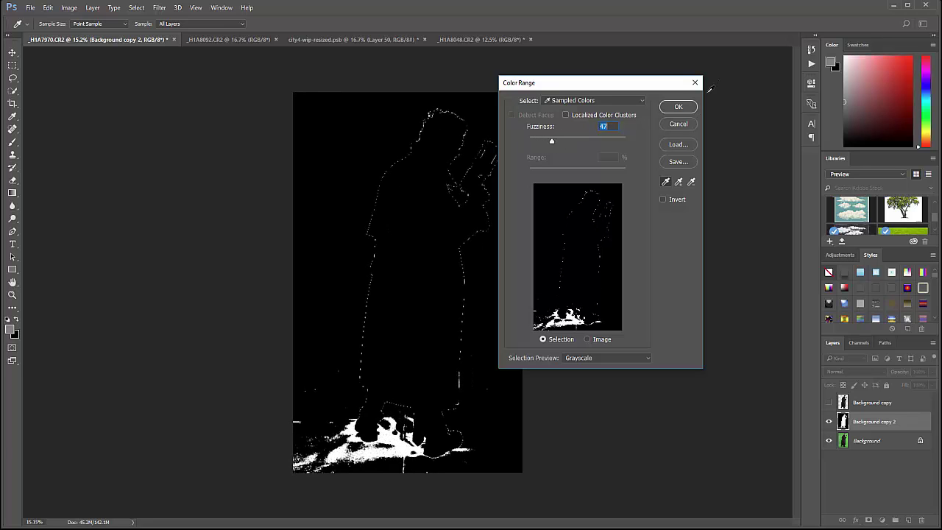
pyautogui.click(677, 108)
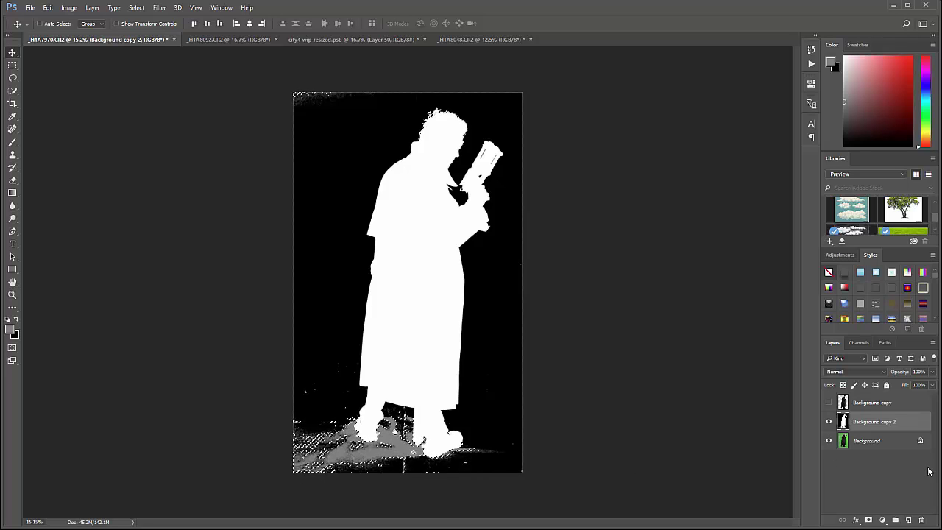
# Step: Add new Layer 1 and hide the matte and original Background layers
pyautogui.click(908, 520)
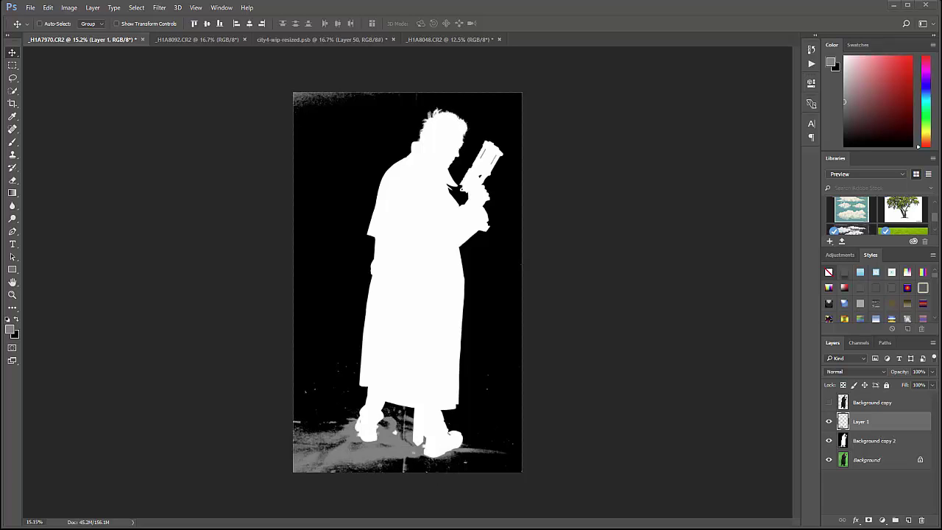
pyautogui.click(828, 440)
pyautogui.click(828, 459)
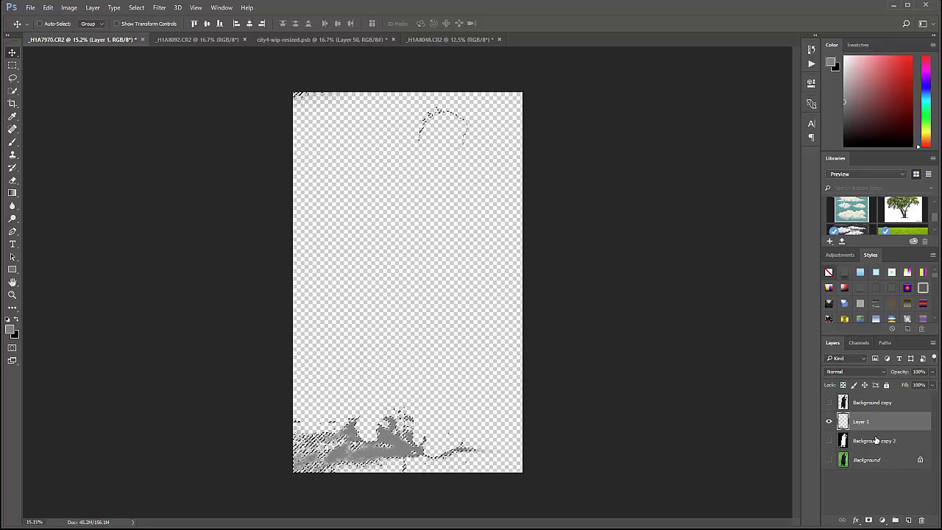
# Step: Delete the stray marks in the upper area of the shadow layer and show the keyed-out man
pyautogui.click(12, 66)
pyautogui.click(63, 74)
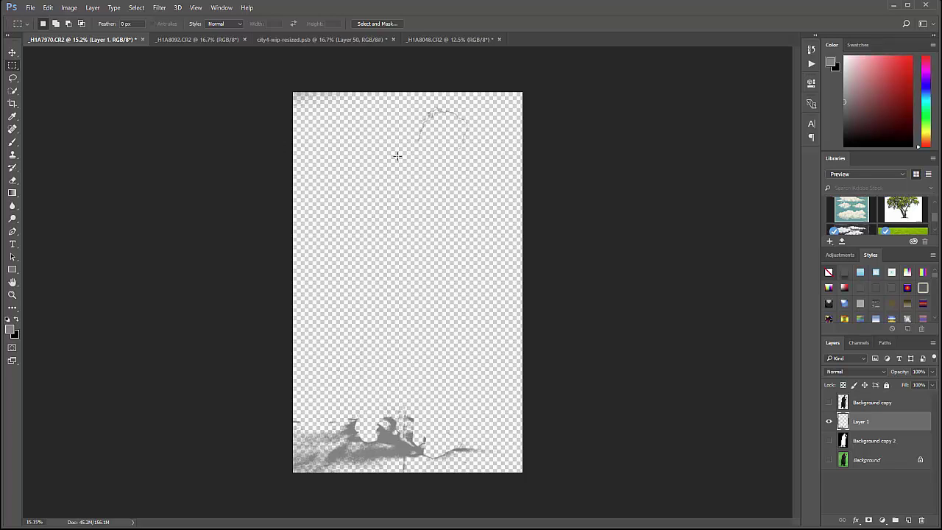
pyautogui.moveTo(293, 67)
pyautogui.mouseDown()
pyautogui.moveTo(571, 235)
pyautogui.moveTo(572, 245)
pyautogui.mouseUp()
pyautogui.press('Delete')
pyautogui.hotkey('ctrl', 'd')
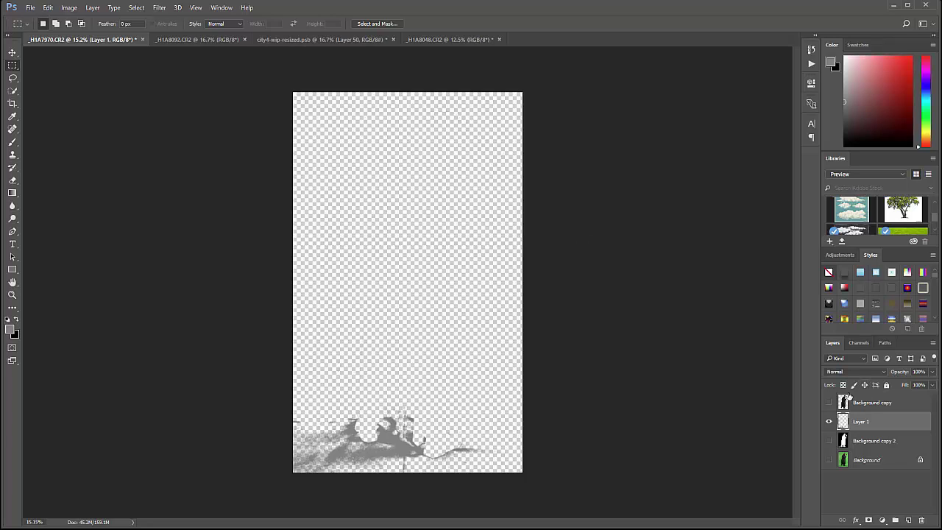
pyautogui.click(829, 402)
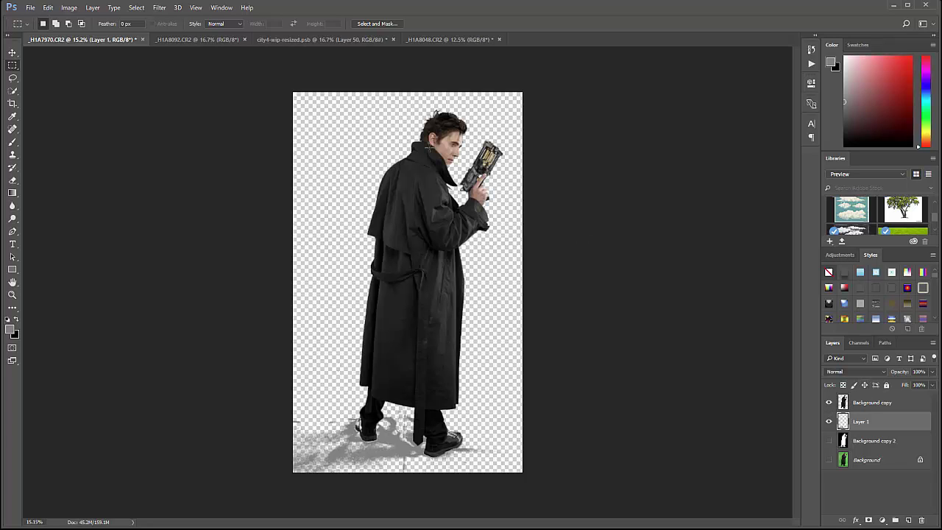
# Step: Add Layer 2 below Layer 1 and fill it with white
pyautogui.click(908, 520)
pyautogui.moveTo(882, 425); pyautogui.dragTo(883, 448)
pyautogui.press('d')
pyautogui.press('x')
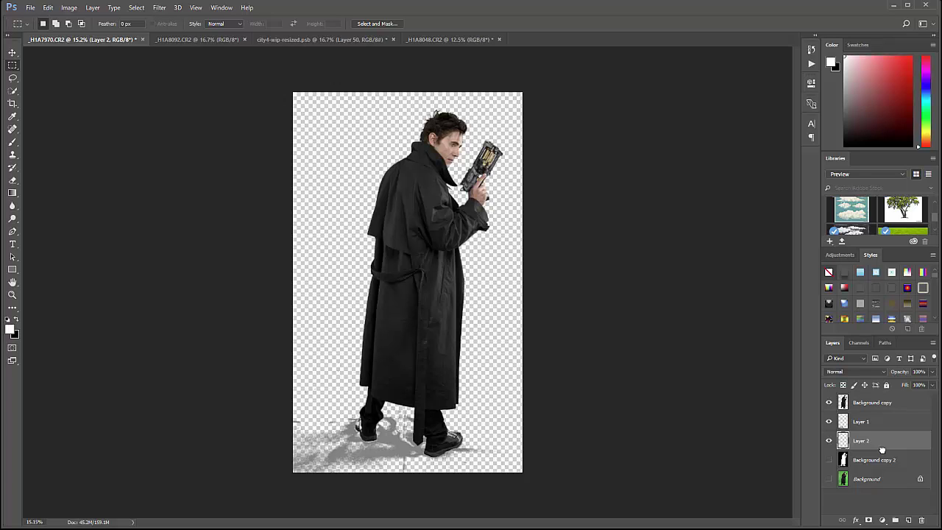
pyautogui.hotkey('shift', 'F5')
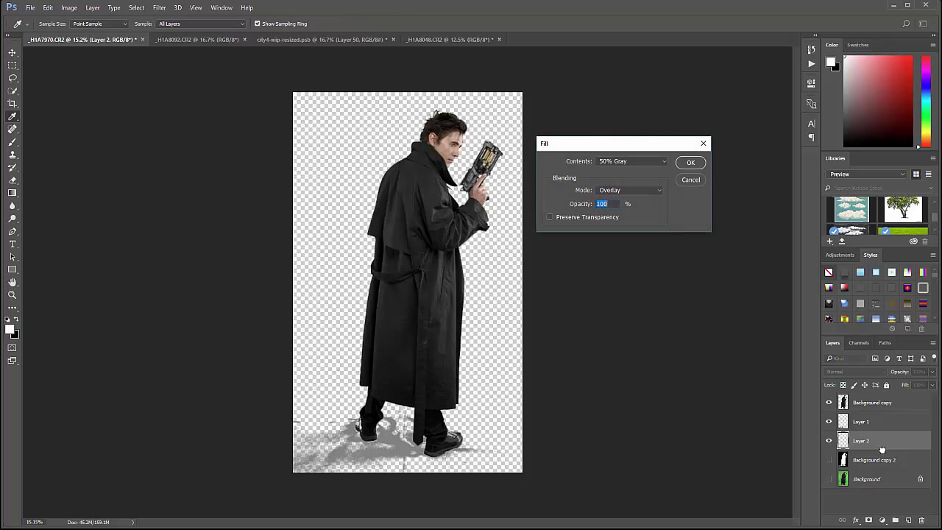
pyautogui.press('Return')
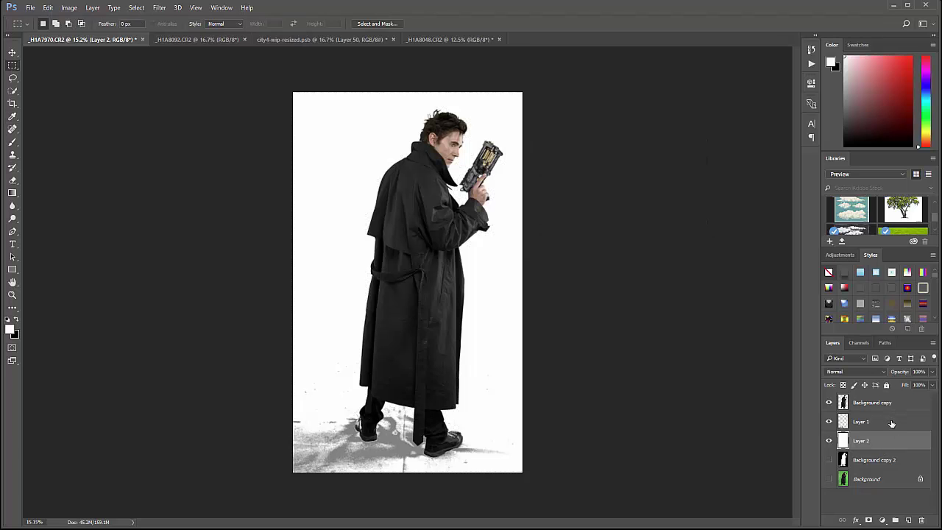
# Step: Set the shadow Layer 1 blend mode to Multiply
pyautogui.click(891, 423)
pyautogui.click(869, 373)
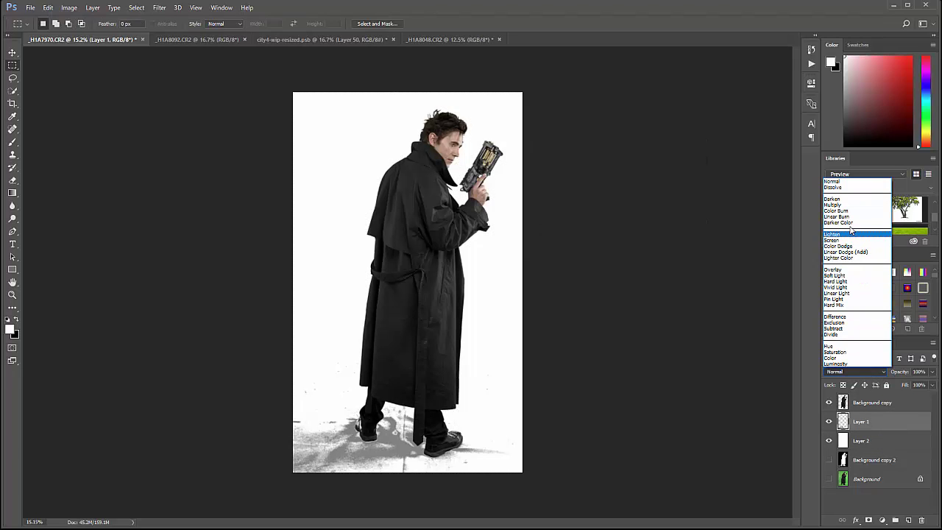
pyautogui.click(838, 206)
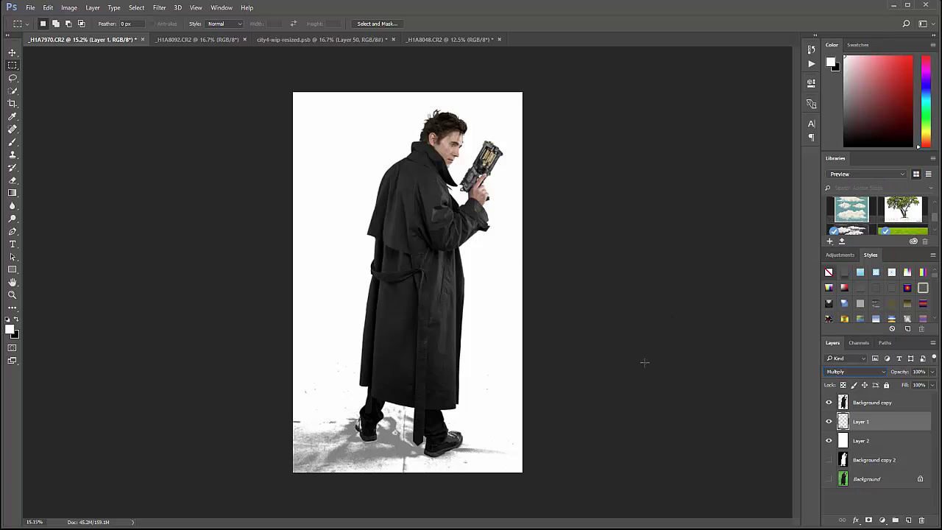
# Step: Paint soft black shading around the feet with a 10% opacity brush
pyautogui.click(875, 443)
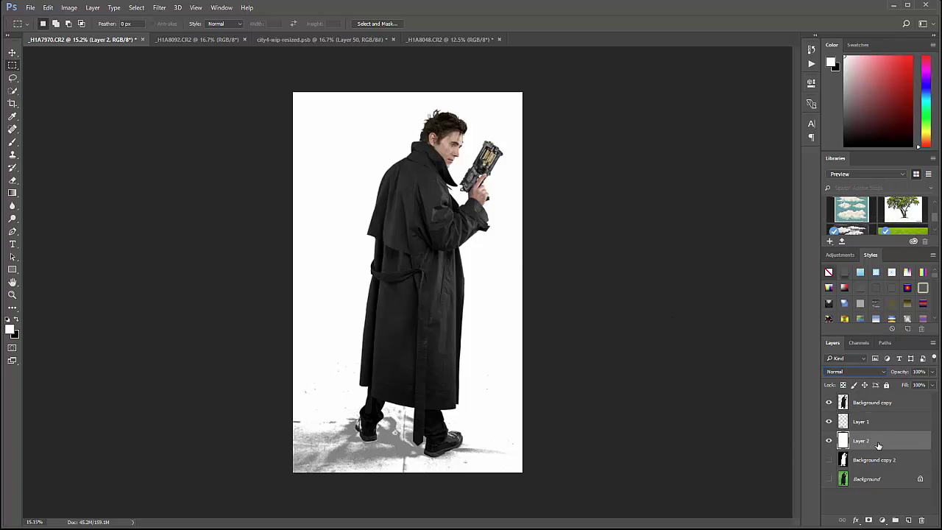
pyautogui.click(13, 143)
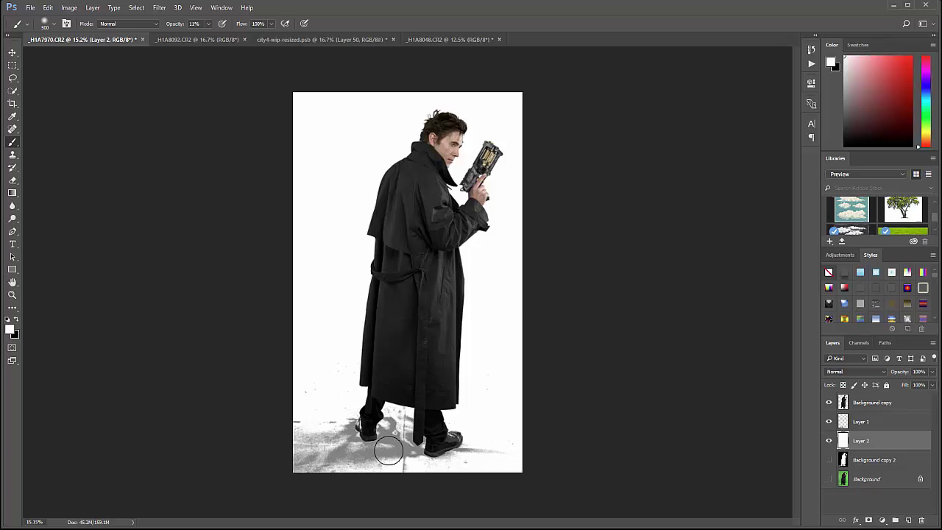
pyautogui.press('x')
pyautogui.press('1')
pyautogui.moveTo(301, 414)
pyautogui.mouseDown()
pyautogui.moveTo(406, 456)
pyautogui.moveTo(314, 420)
pyautogui.moveTo(356, 428)
pyautogui.moveTo(313, 432)
pyautogui.moveTo(466, 471)
pyautogui.moveTo(490, 415)
pyautogui.moveTo(546, 381)
pyautogui.moveTo(509, 354)
pyautogui.moveTo(391, 351)
pyautogui.moveTo(537, 372)
pyautogui.moveTo(565, 470)
pyautogui.moveTo(490, 440)
pyautogui.moveTo(448, 449)
pyautogui.moveTo(357, 435)
pyautogui.moveTo(351, 419)
pyautogui.moveTo(402, 465)
pyautogui.moveTo(408, 424)
pyautogui.moveTo(515, 473)
pyautogui.moveTo(384, 468)
pyautogui.mouseUp()
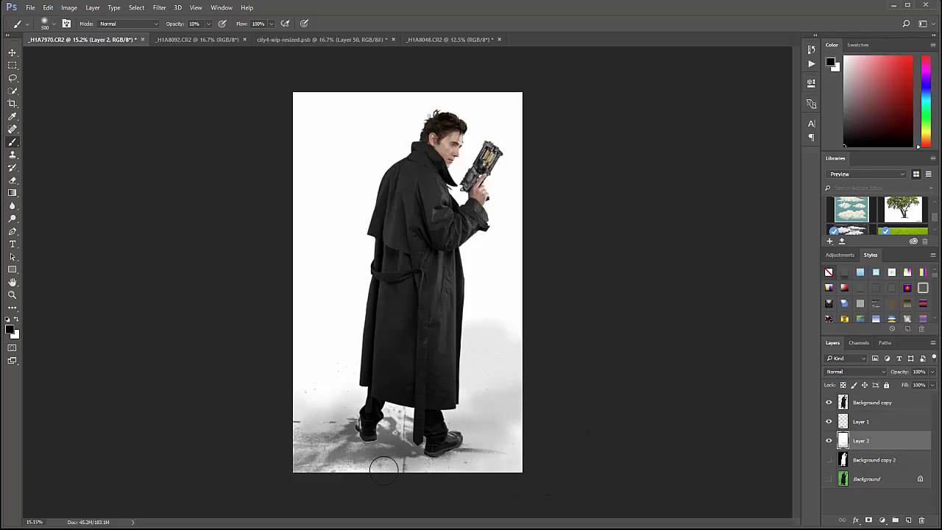
pyautogui.click(892, 425)
pyautogui.moveTo(401, 412)
pyautogui.mouseDown()
pyautogui.moveTo(390, 427)
pyautogui.moveTo(360, 430)
pyautogui.moveTo(473, 478)
pyautogui.moveTo(330, 444)
pyautogui.moveTo(445, 460)
pyautogui.moveTo(420, 429)
pyautogui.moveTo(385, 421)
pyautogui.moveTo(442, 462)
pyautogui.moveTo(449, 456)
pyautogui.mouseUp()
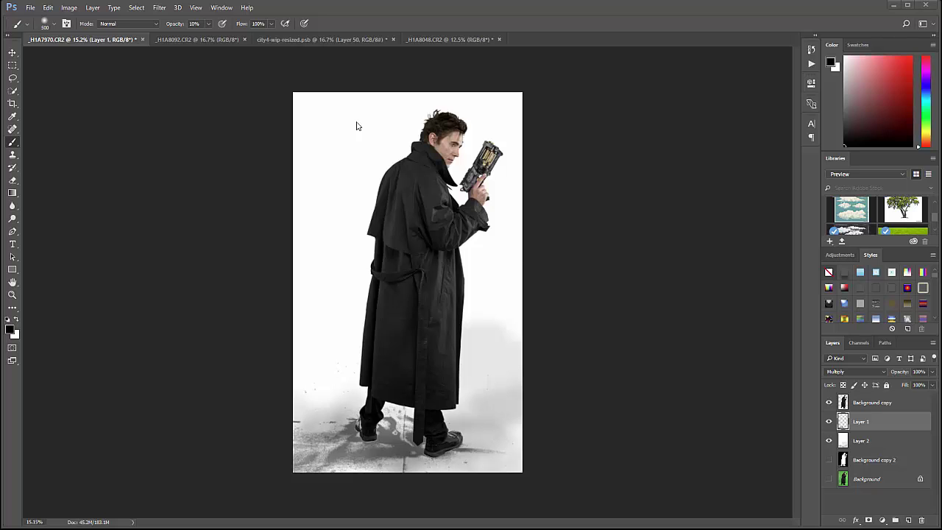
pyautogui.click(322, 37)
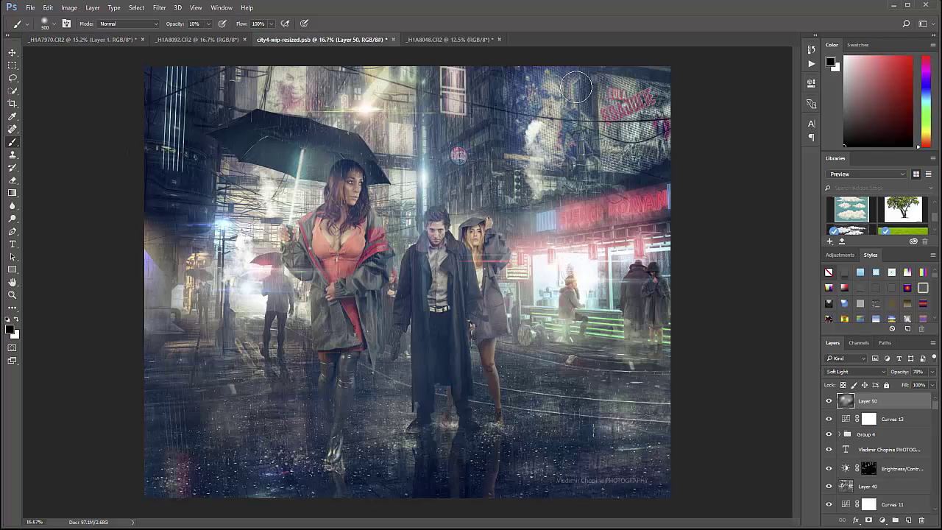
pyautogui.click(13, 52)
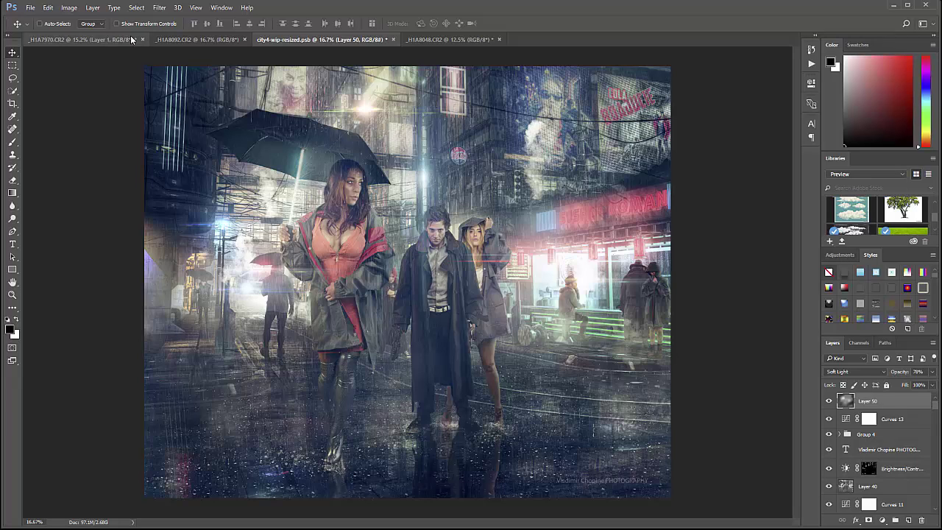
pyautogui.click(103, 39)
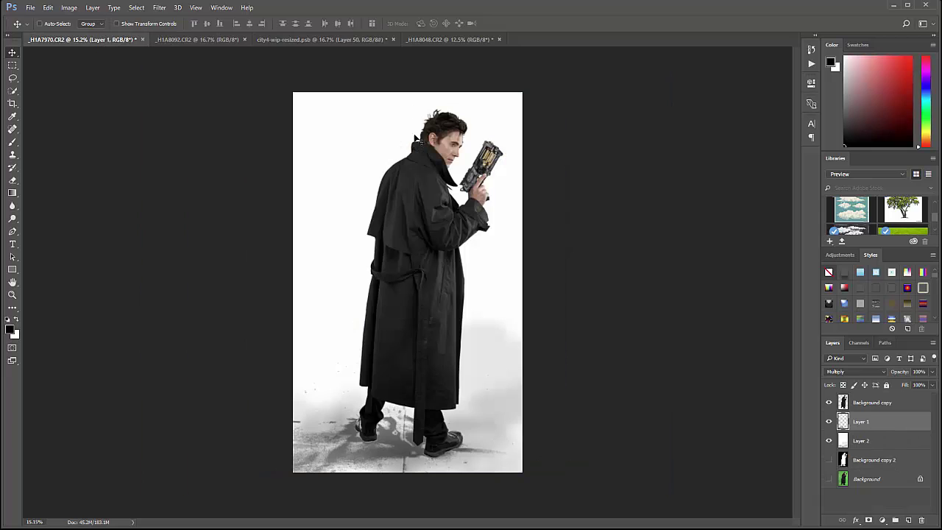